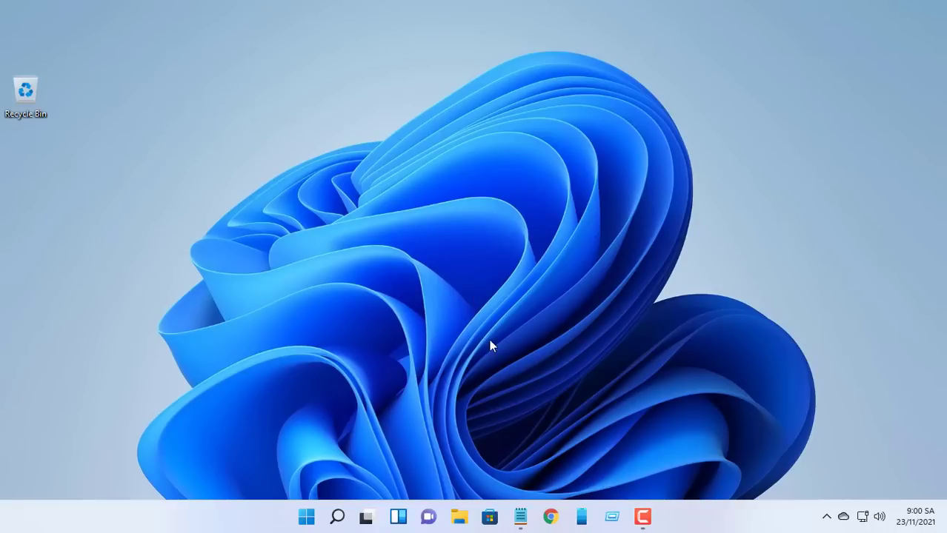
Step: Go to softether.org and open the SoftEther Download Center
left_click(550, 517)
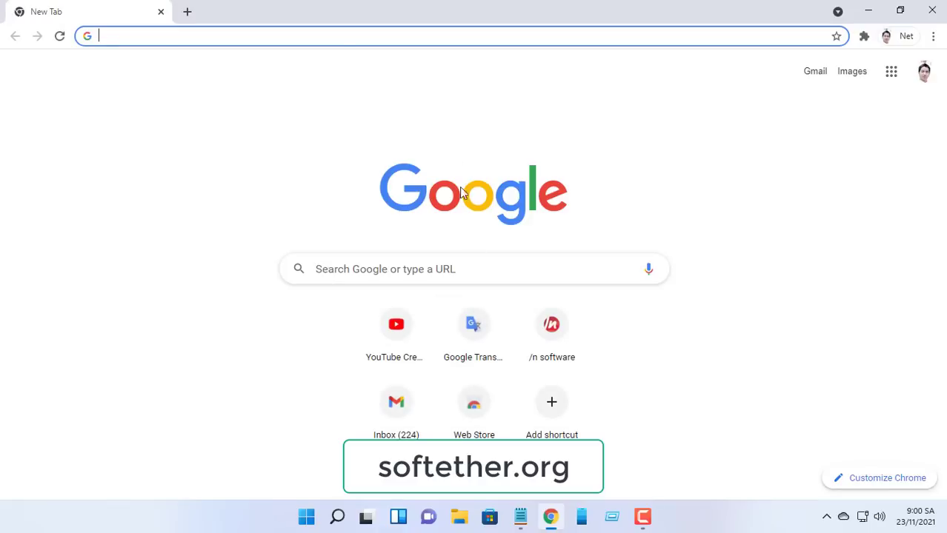
type("so")
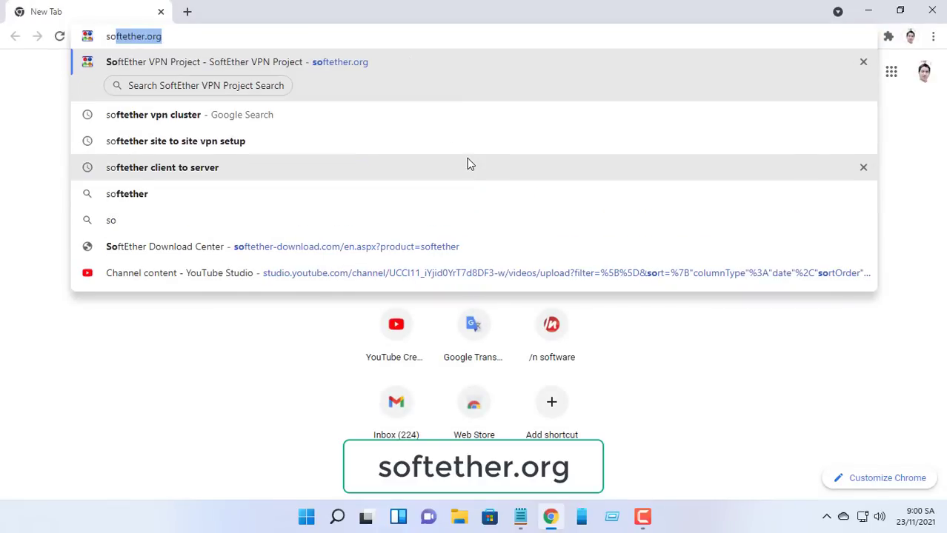
left_click(383, 65)
mouse_move(577, 97)
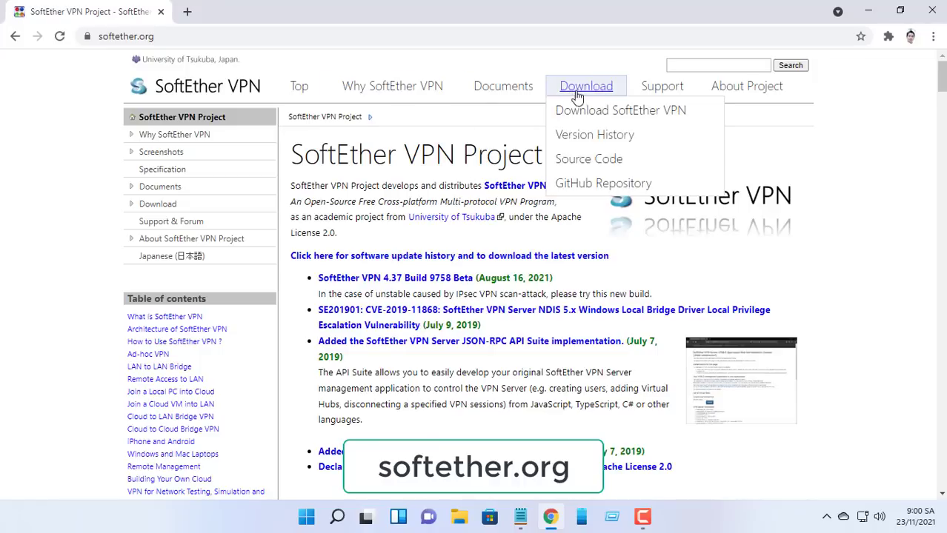
left_click(588, 118)
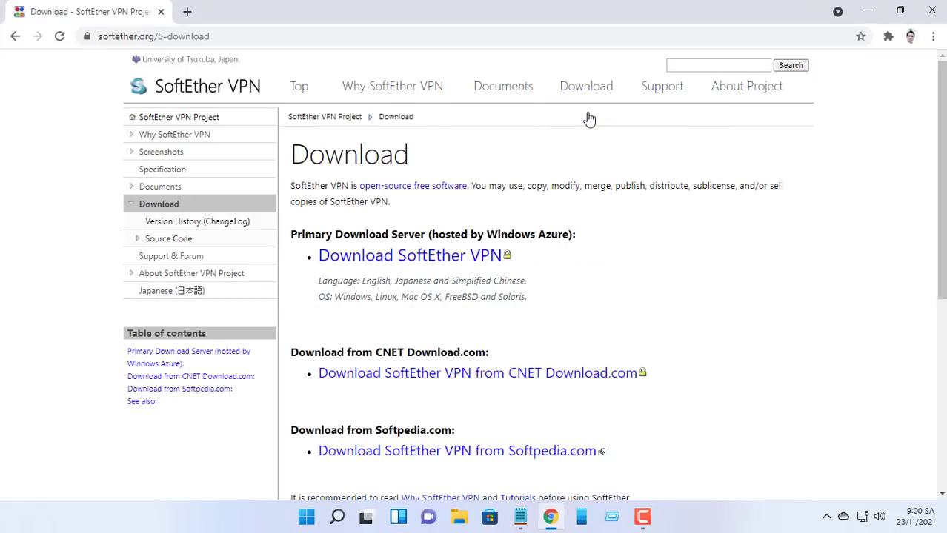
left_click(453, 257)
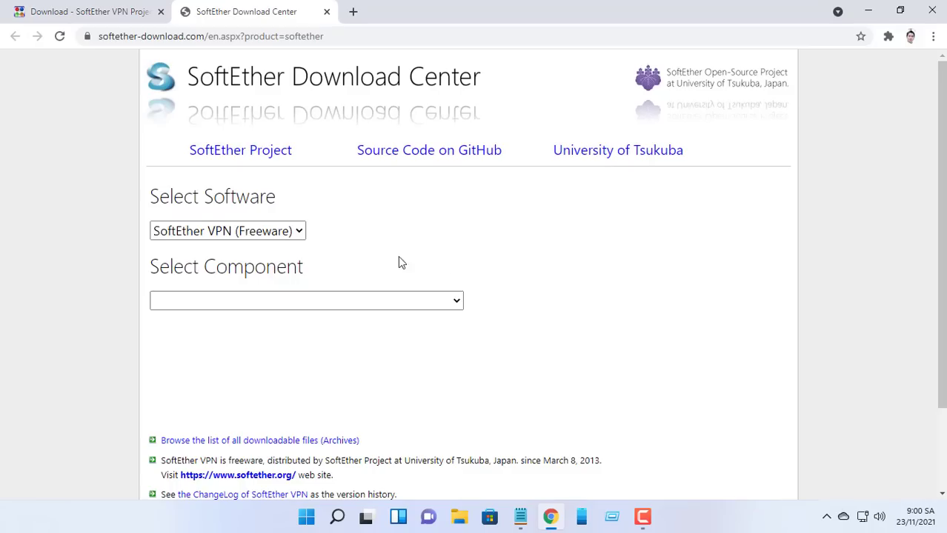
Step: Pick SoftEther VPN Server for Windows Intel, download Ver 4.38 Build 9760, and run it
left_click(273, 232)
left_click(286, 267)
left_click(324, 301)
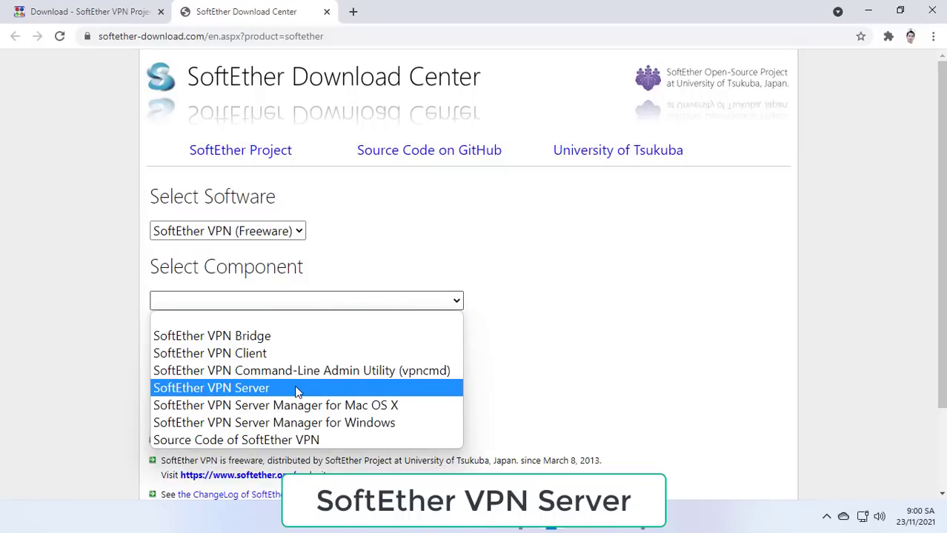
left_click(294, 388)
left_click(214, 373)
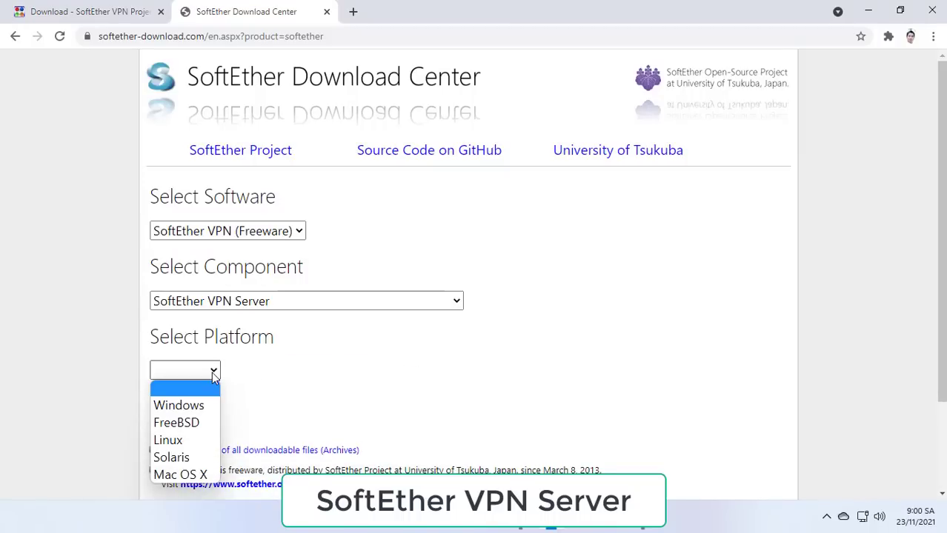
left_click(179, 405)
scroll(236, 385, "down", 2)
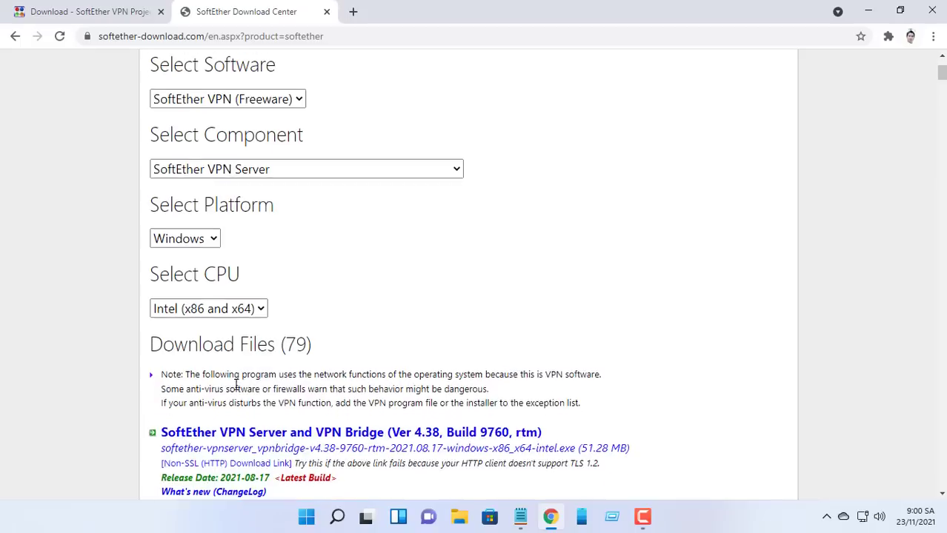
left_click(256, 308)
left_click(247, 334)
scroll(281, 304, "down", 2)
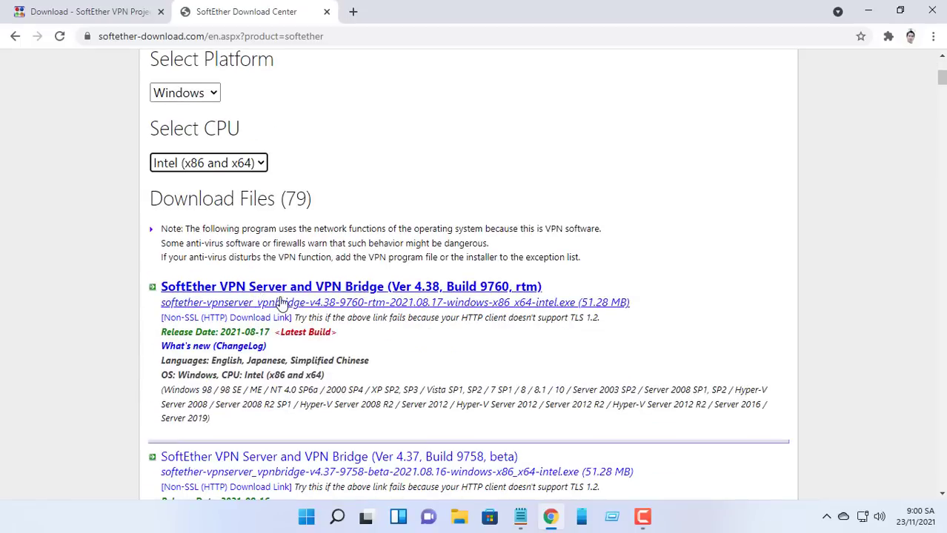
left_click(398, 289)
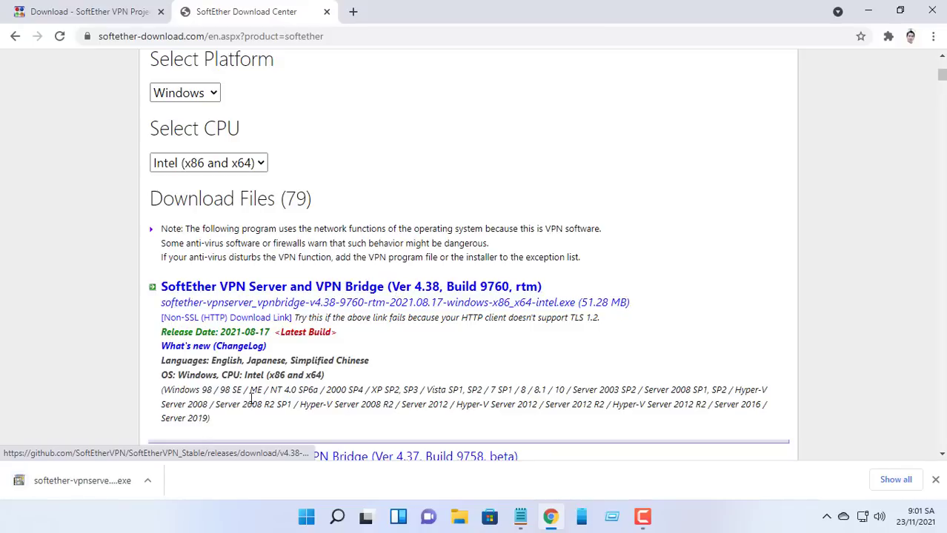
left_click(119, 486)
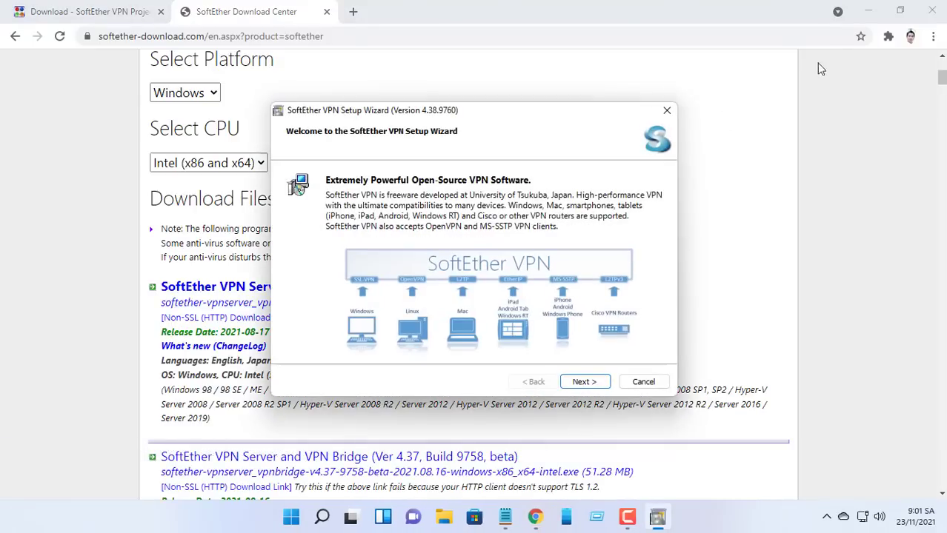
Step: Install SoftEther VPN Server, accepting the license and the default C:\Program Files directory
left_click(931, 13)
left_click(575, 382)
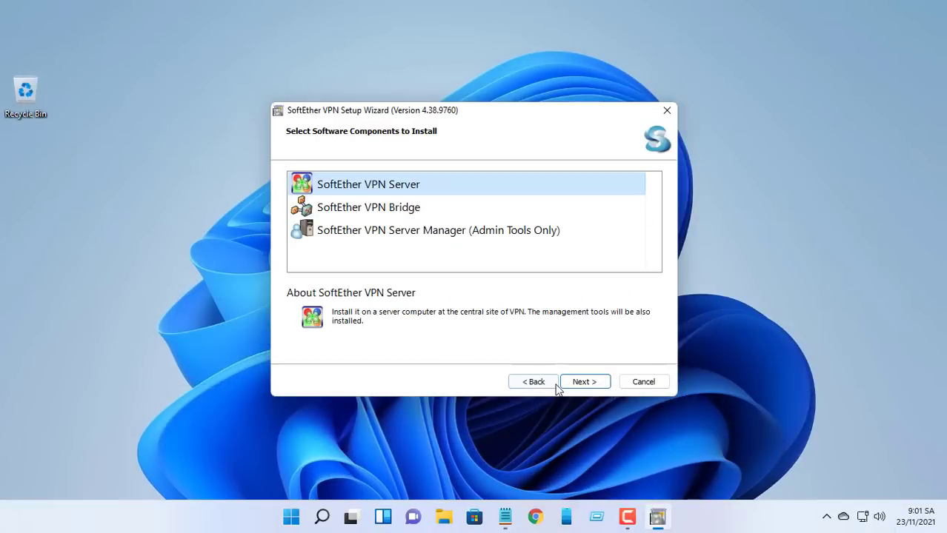
left_click(565, 381)
left_click(360, 325)
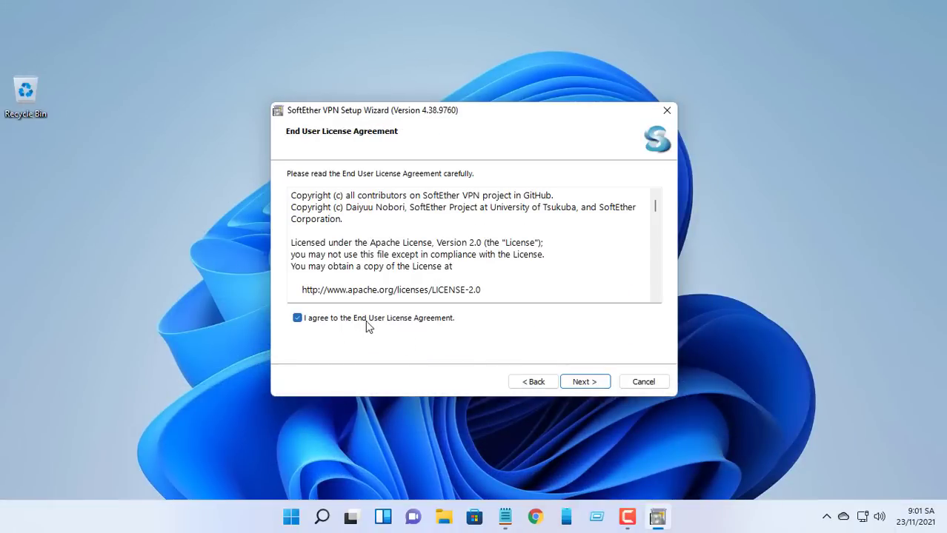
left_click(574, 383)
left_click(594, 387)
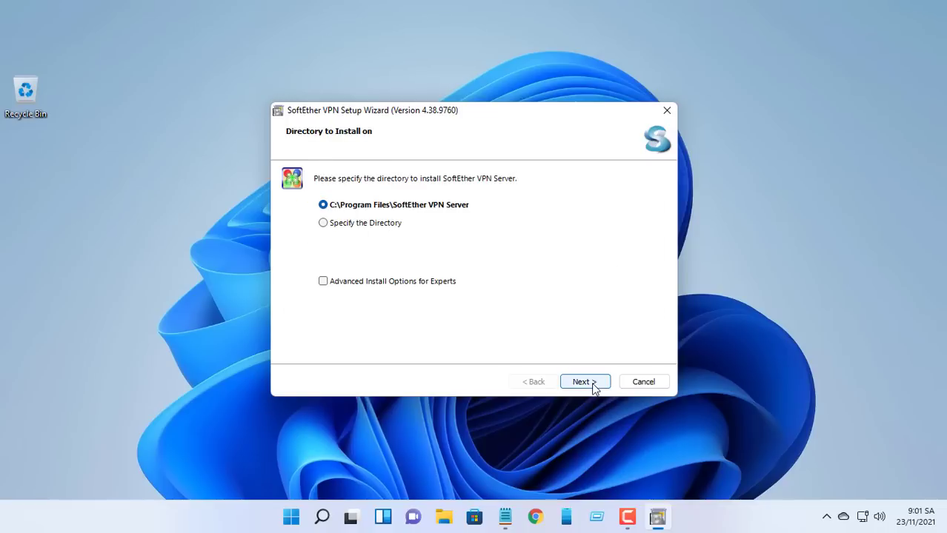
left_click(583, 384)
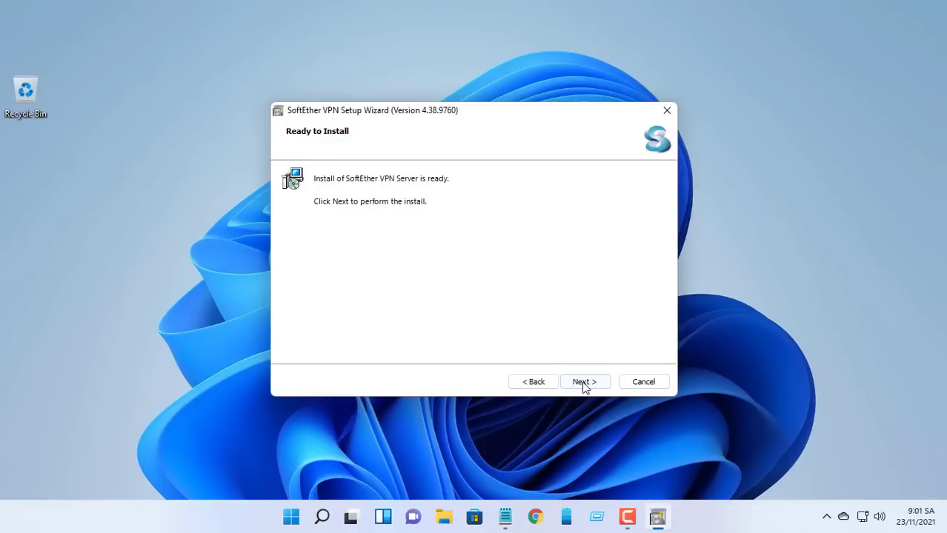
left_click(584, 385)
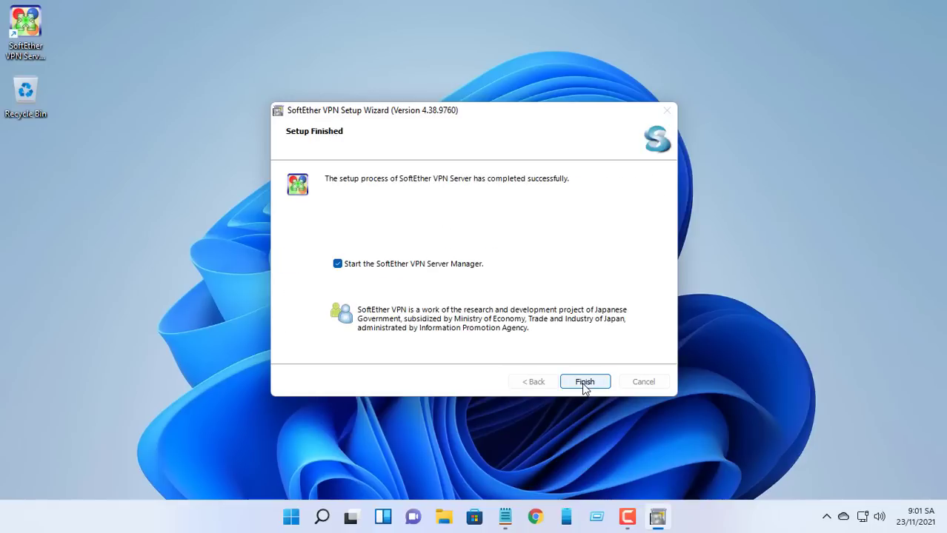
Step: Start Server Manager, connect to localhost, and choose Remote Access VPN Server with hub VPN
left_click(585, 384)
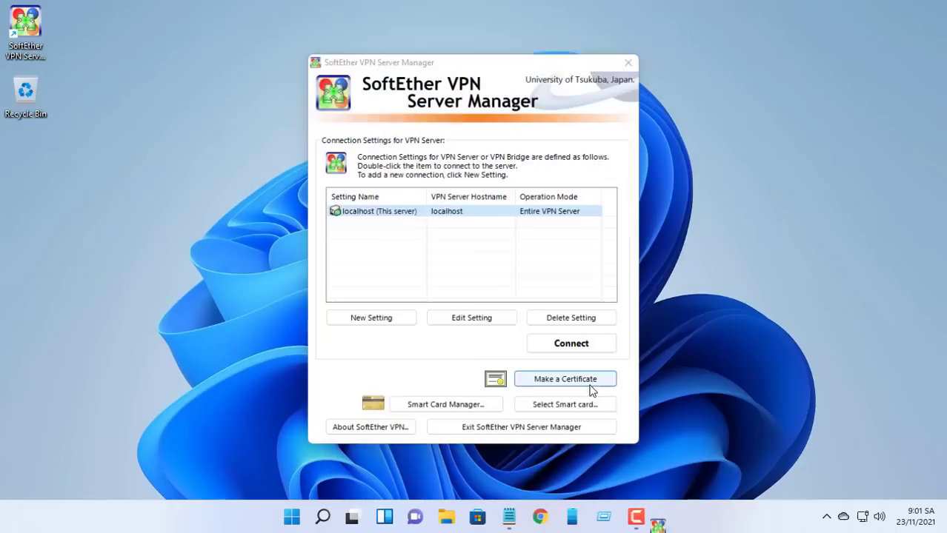
left_click(449, 213)
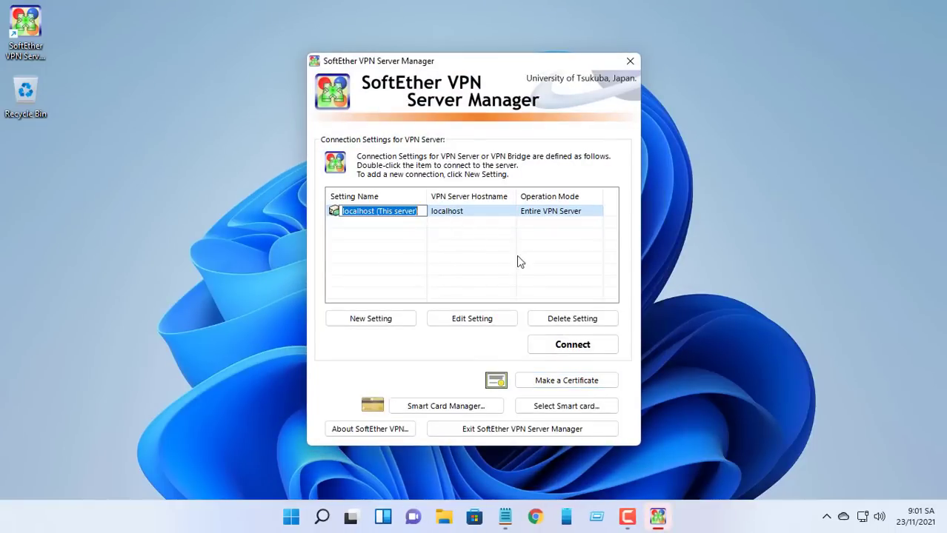
left_click(562, 348)
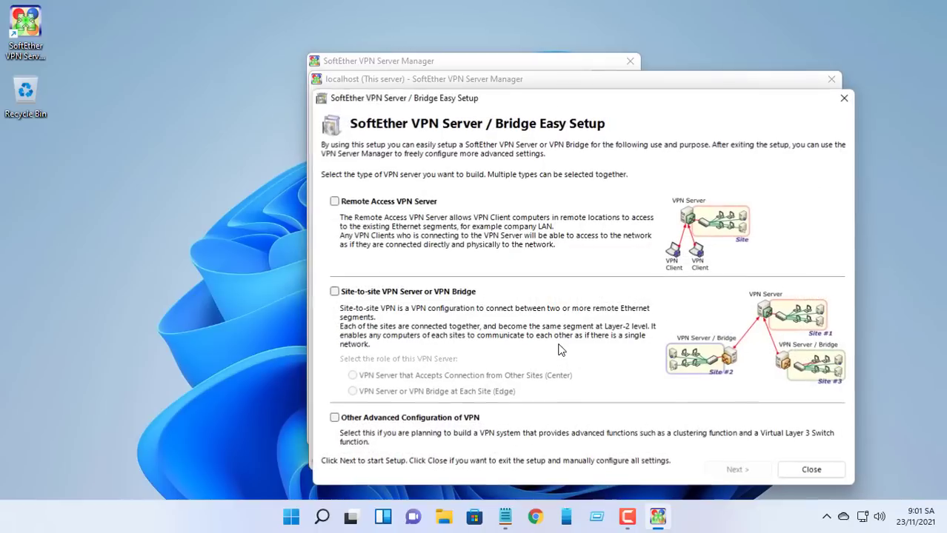
left_click(399, 202)
left_click(711, 471)
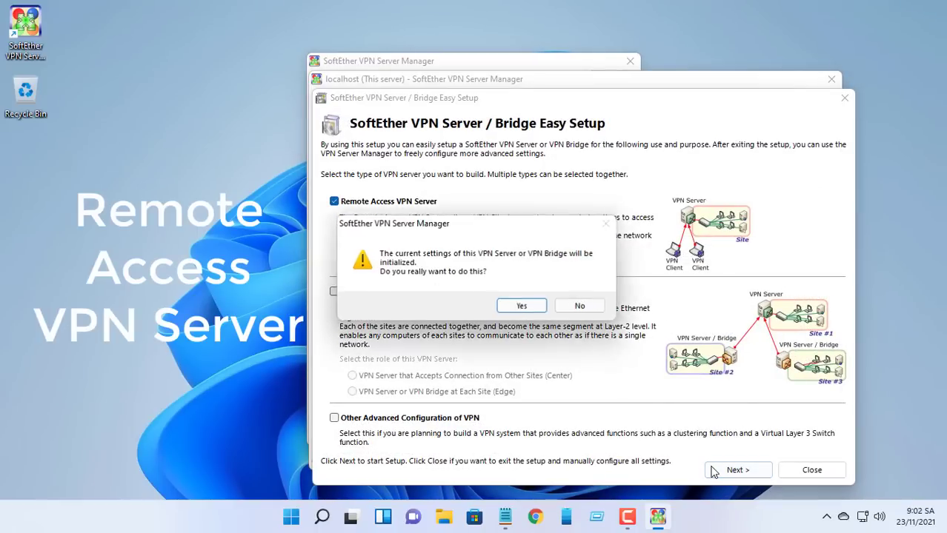
left_click(520, 306)
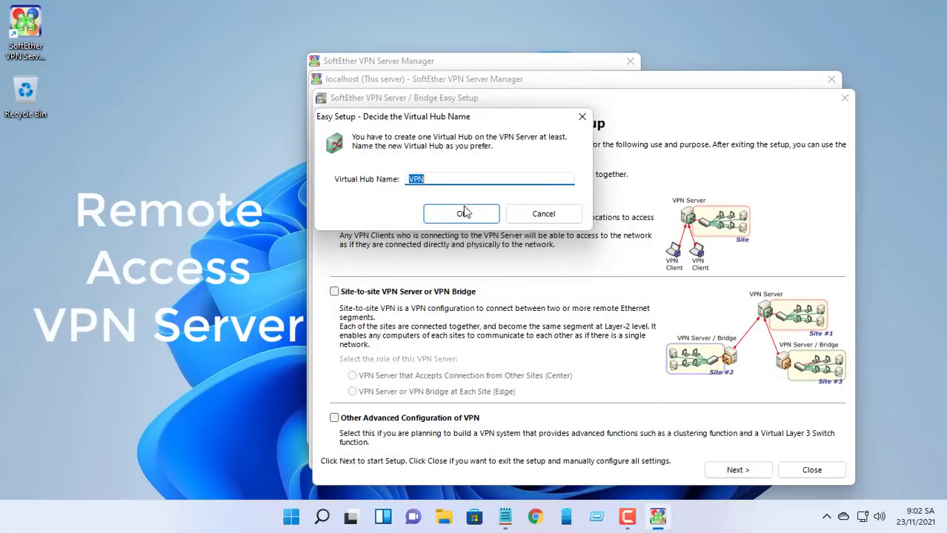
left_click(462, 179)
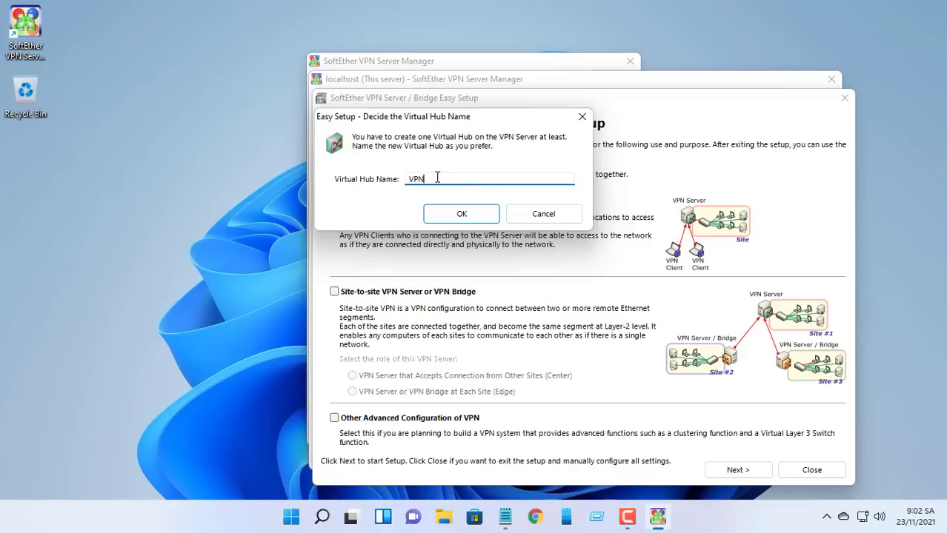
Step: Create hub VPN and paste the assigned softether.net DDNS hostname into a Notepad note
left_click(494, 220)
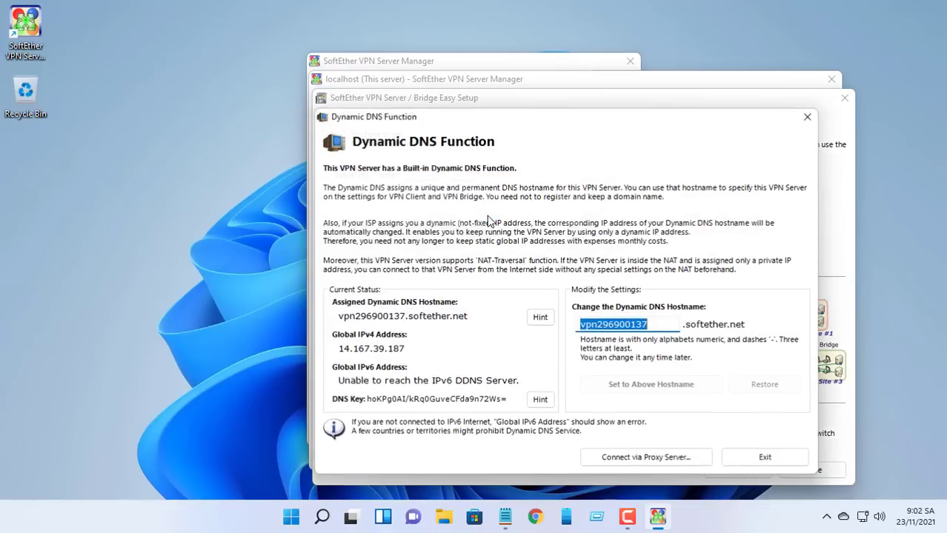
left_click(666, 326)
left_click_drag(667, 326, 581, 326)
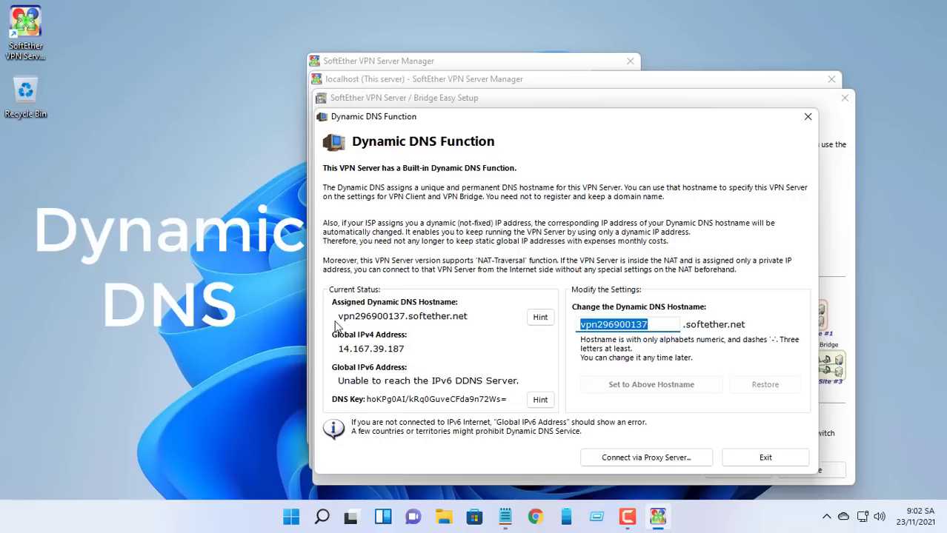
left_click_drag(338, 317, 470, 316)
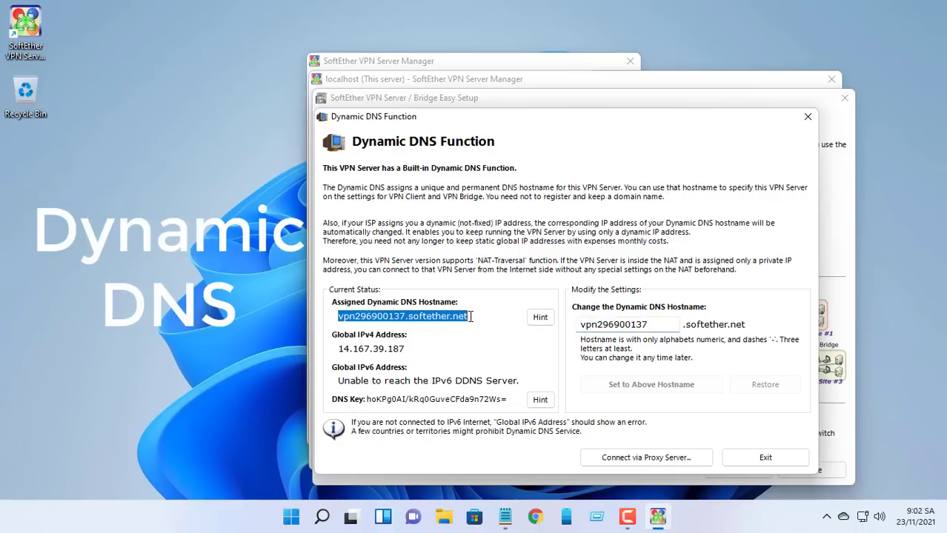
key("ctrl+c")
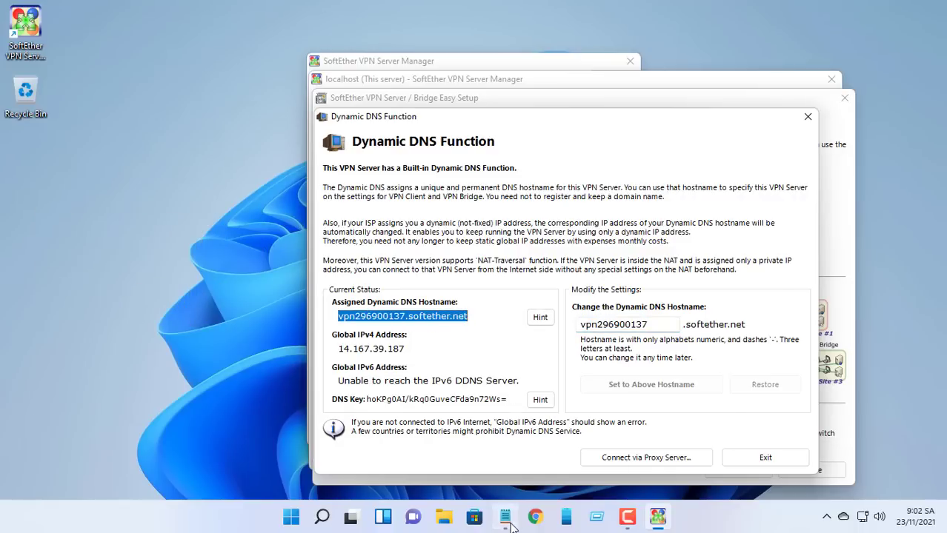
left_click(505, 516)
key("ctrl+v")
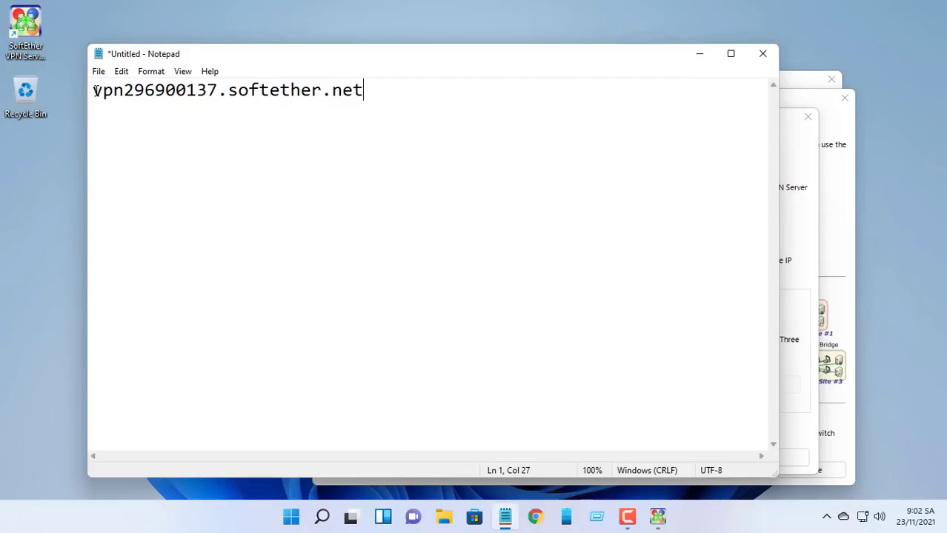
left_click(699, 53)
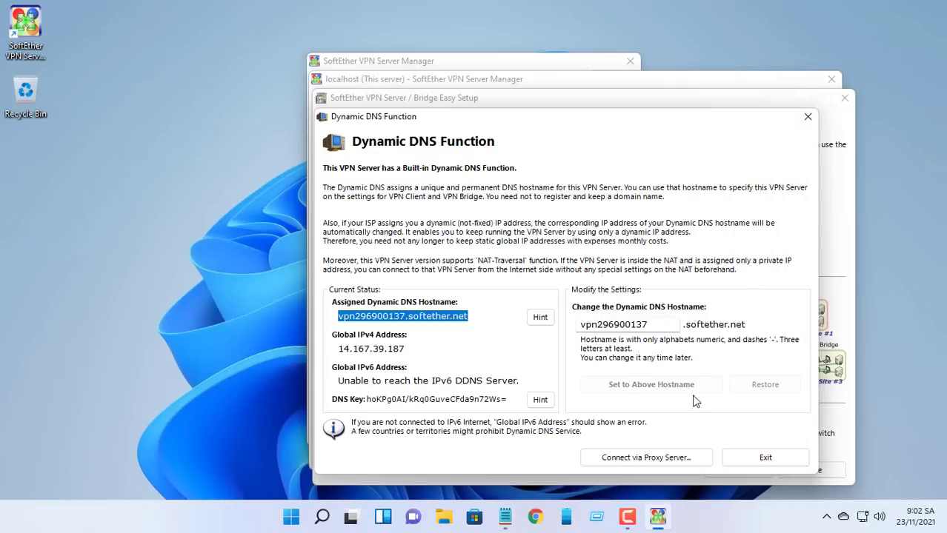
Step: Disable VPN Azure, close Easy Setup, and select the VPN hub
left_click(759, 456)
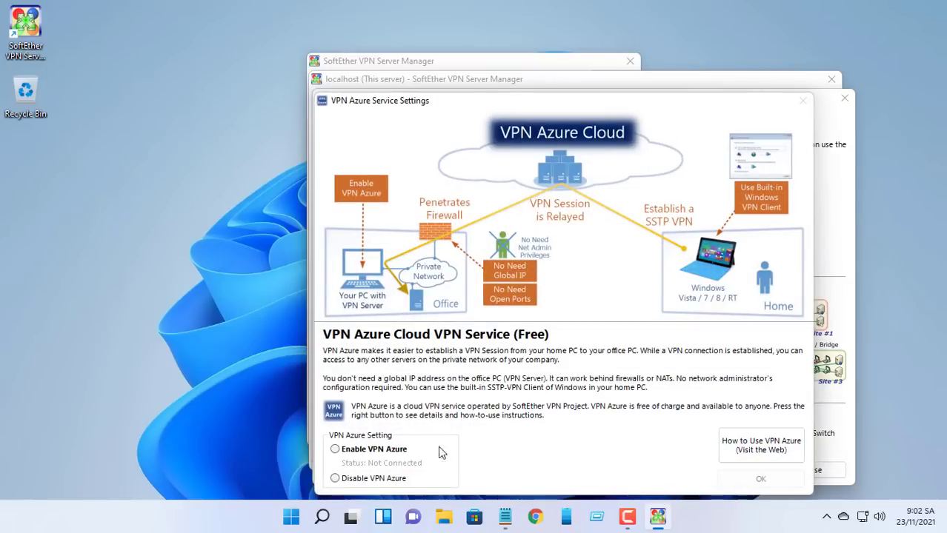
left_click(345, 480)
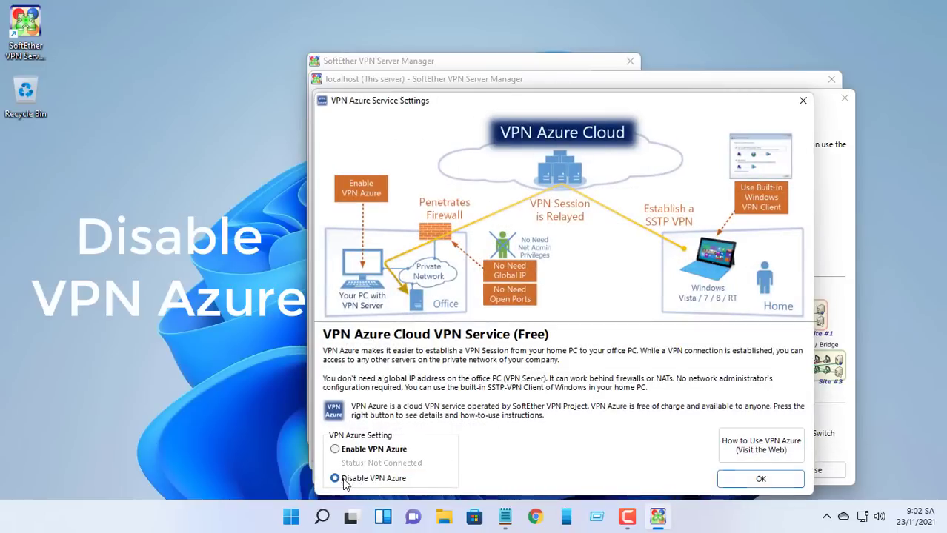
left_click(750, 478)
left_click(686, 478)
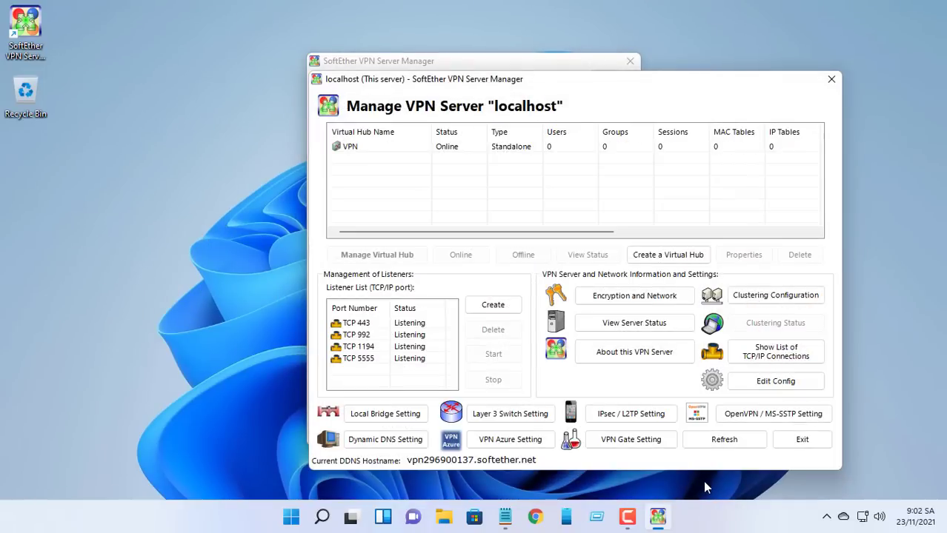
left_click(523, 152)
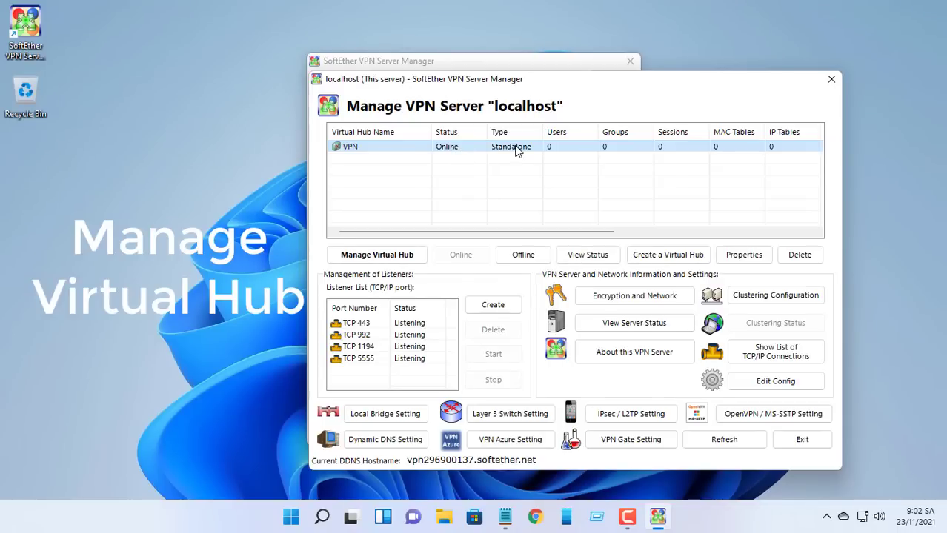
Step: Create user vpnuser on hub VPN with Password Authentication and a chosen password
left_click(378, 255)
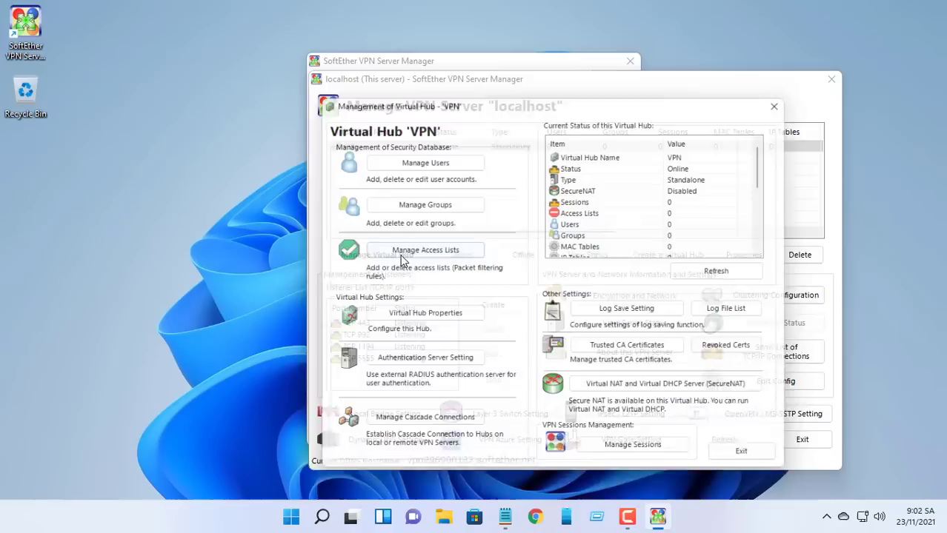
left_click(434, 157)
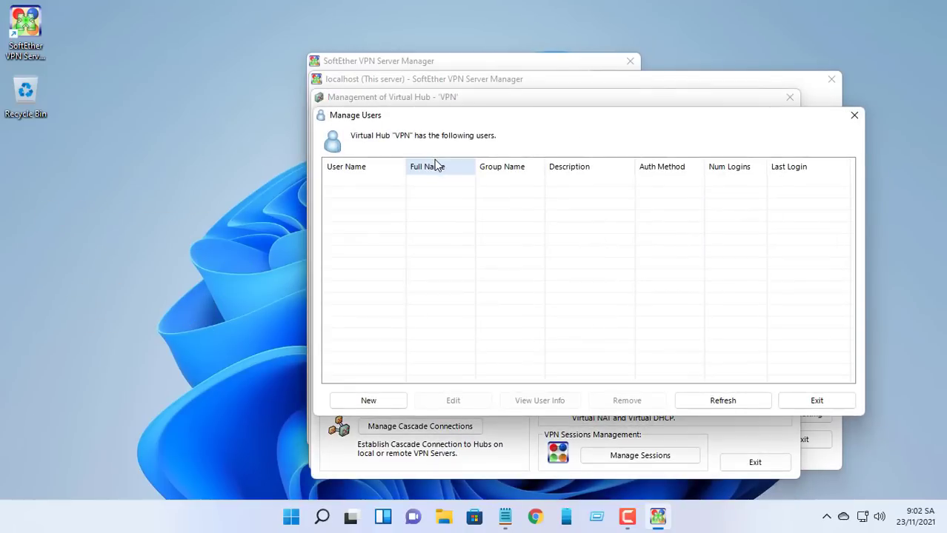
left_click(386, 403)
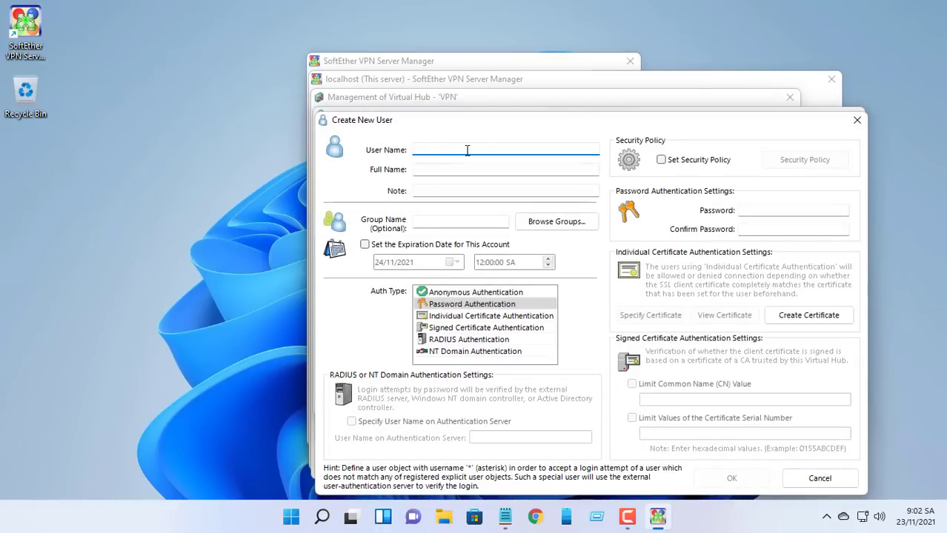
type("vpu")
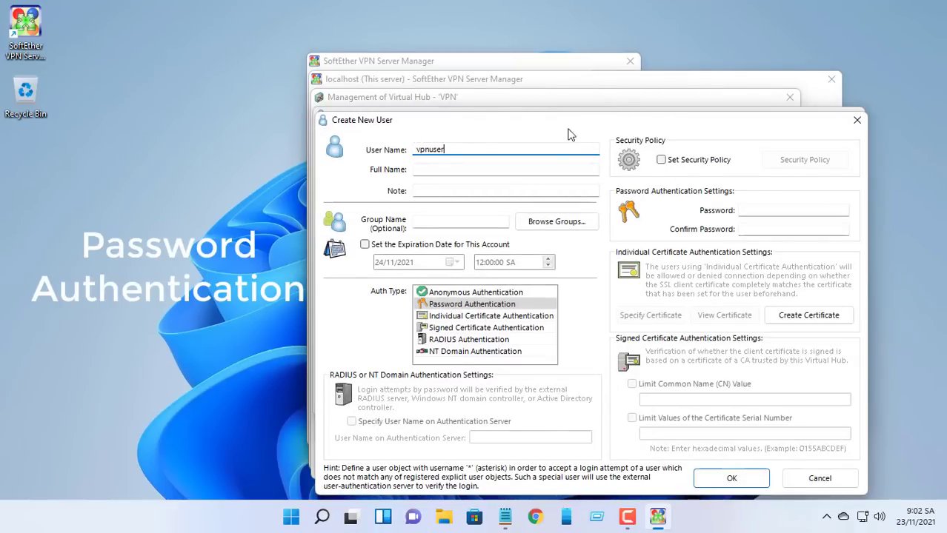
left_click(501, 305)
left_click(763, 213)
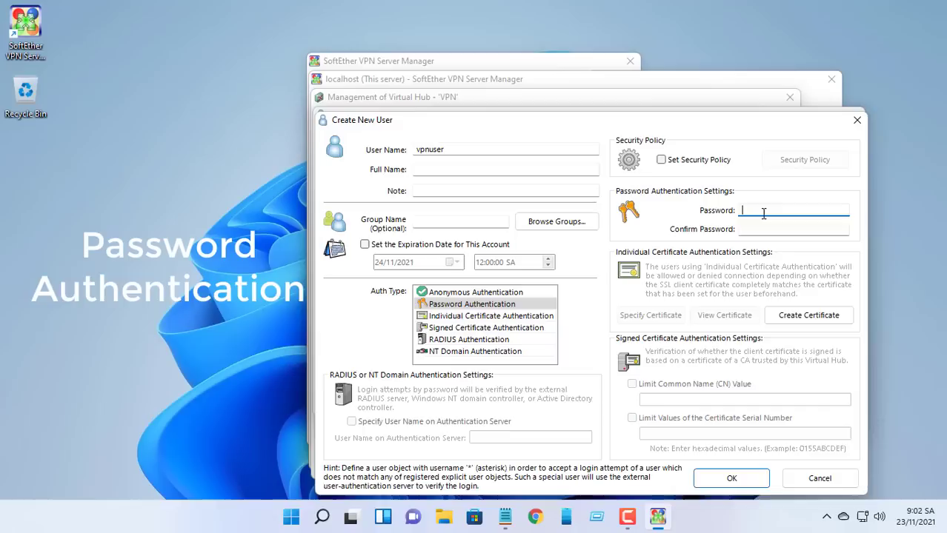
type("123")
left_click(764, 229)
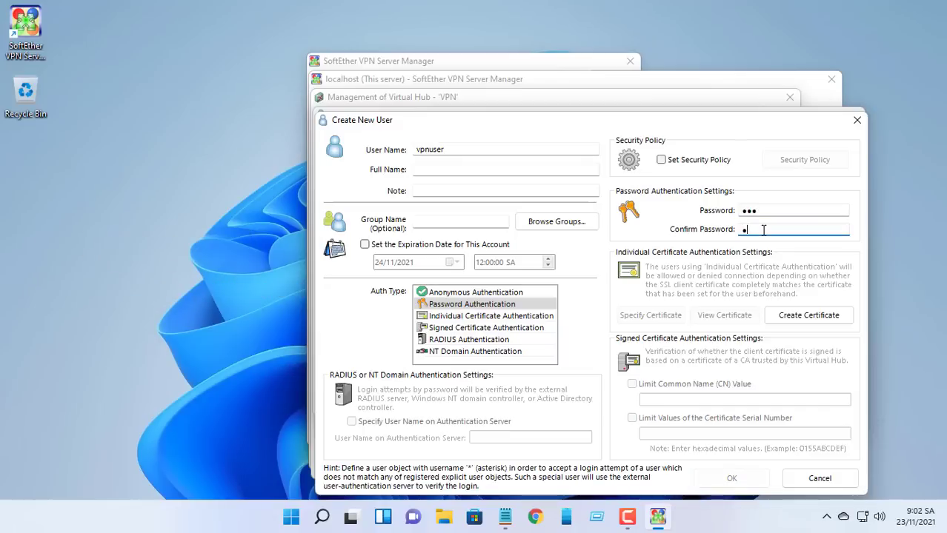
type("123")
left_click(732, 478)
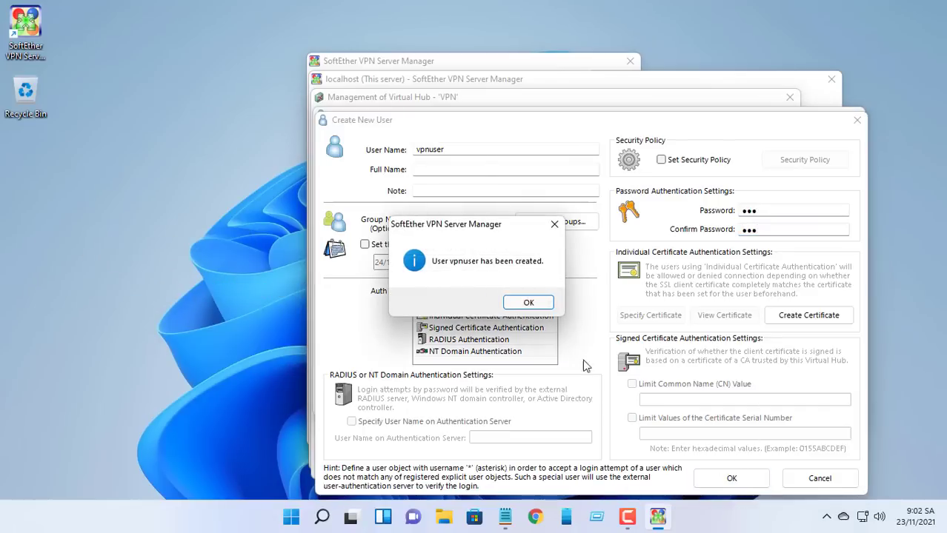
left_click(531, 302)
left_click(354, 182)
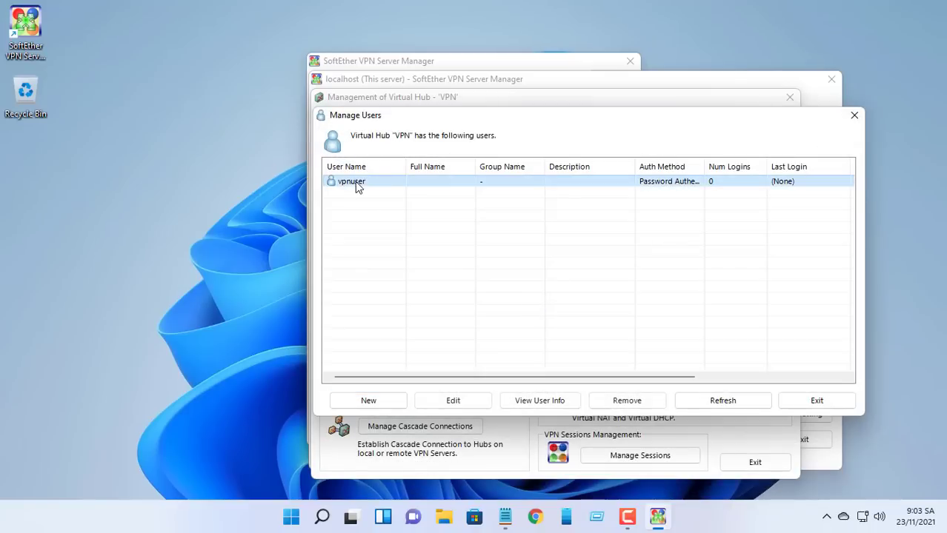
left_click(816, 400)
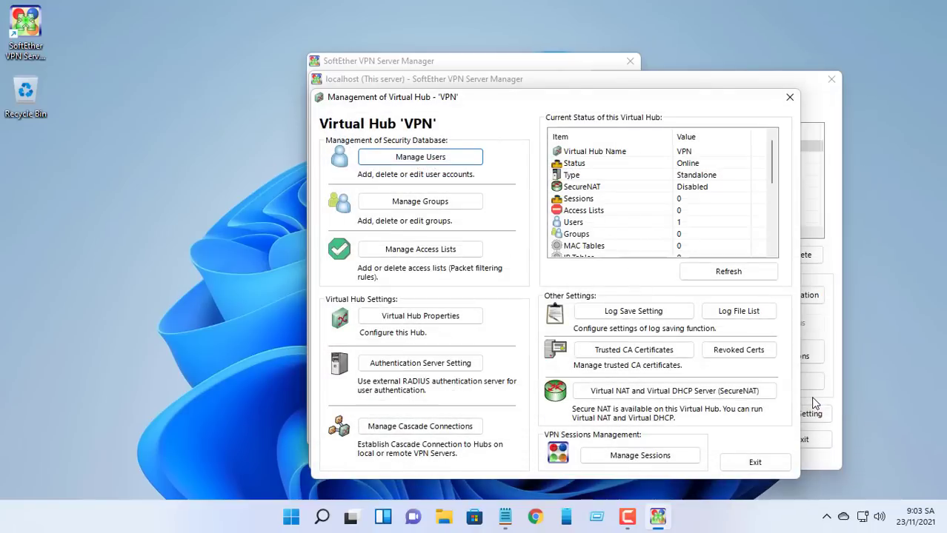
left_click(754, 459)
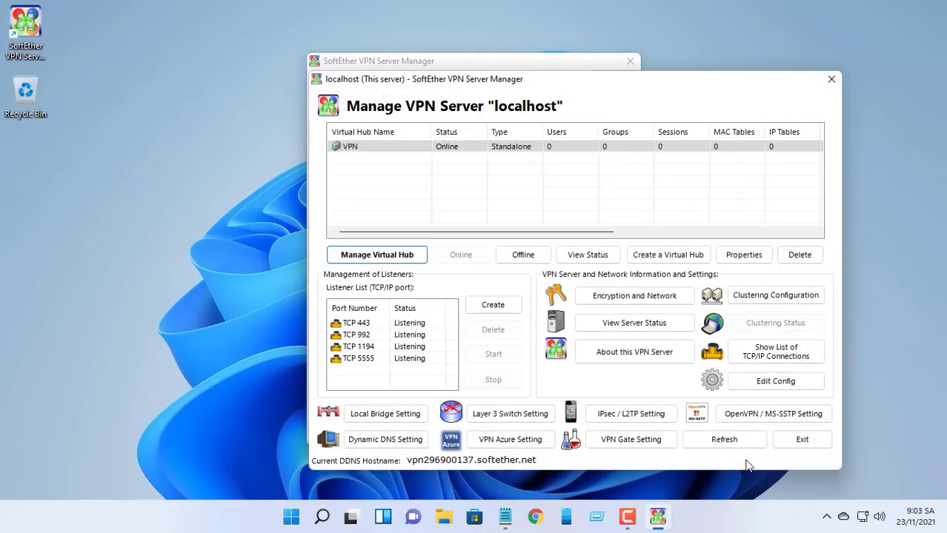
Step: Add 'Port TCP 5555' below the hostname in the Notepad note
left_click(378, 362)
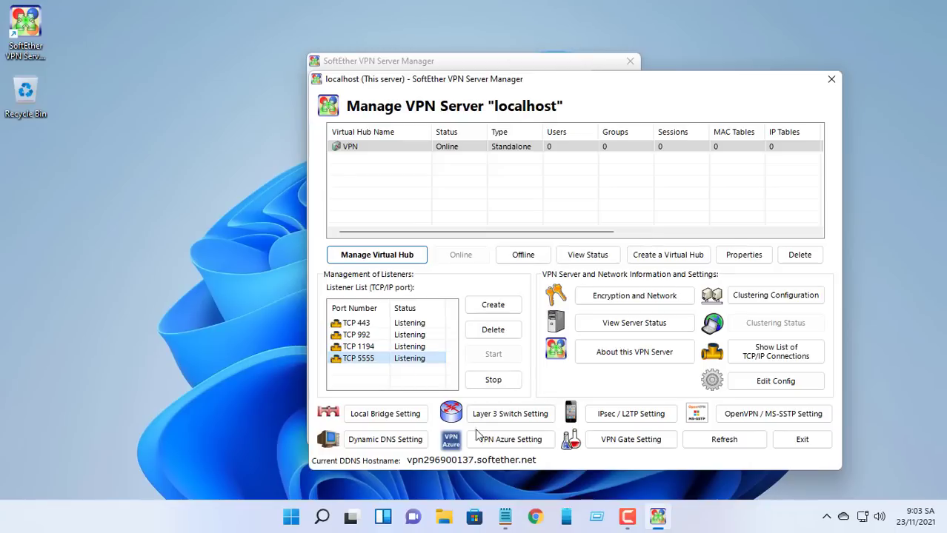
left_click(505, 516)
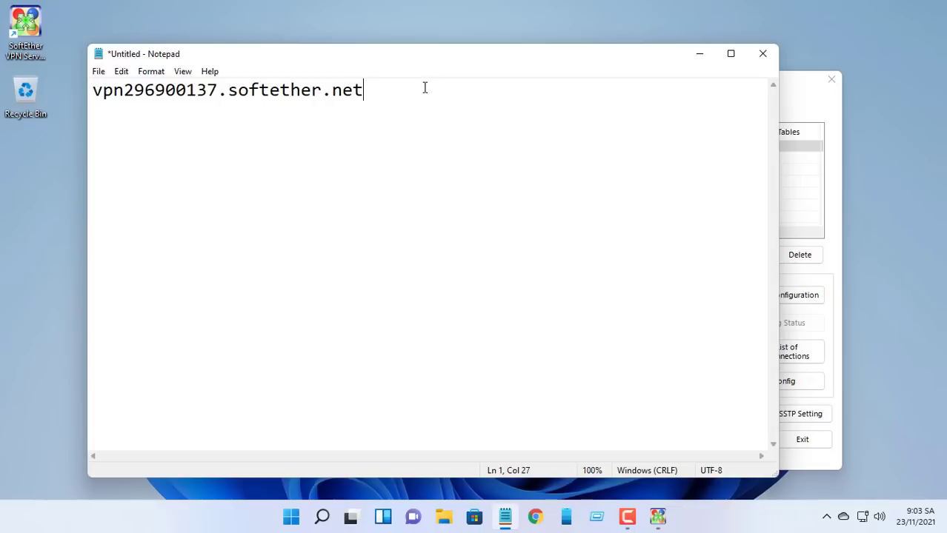
key("Return")
type("Port TCP 5555")
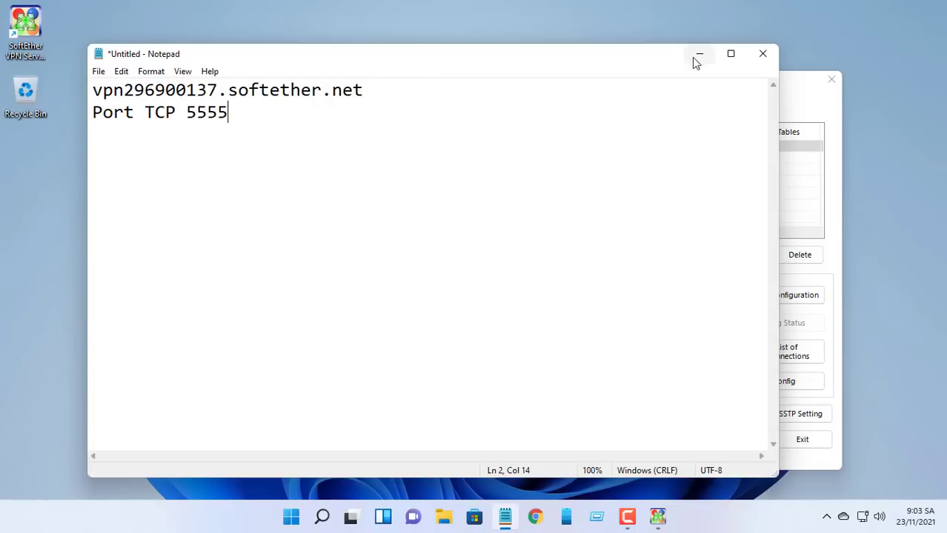
left_click(694, 55)
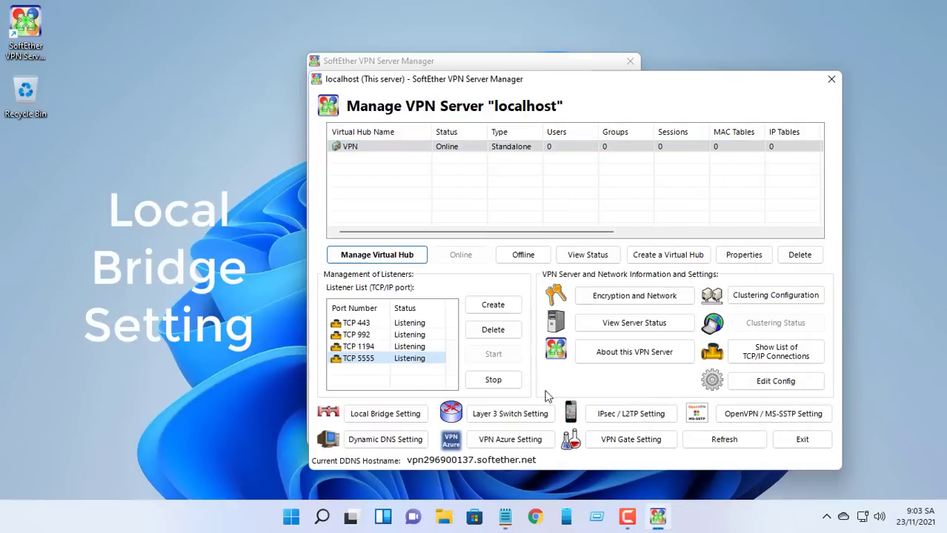
Step: Create a local bridge from hub VPN to Ethernet 2, confirm it's Operating, then close the manager
left_click(393, 421)
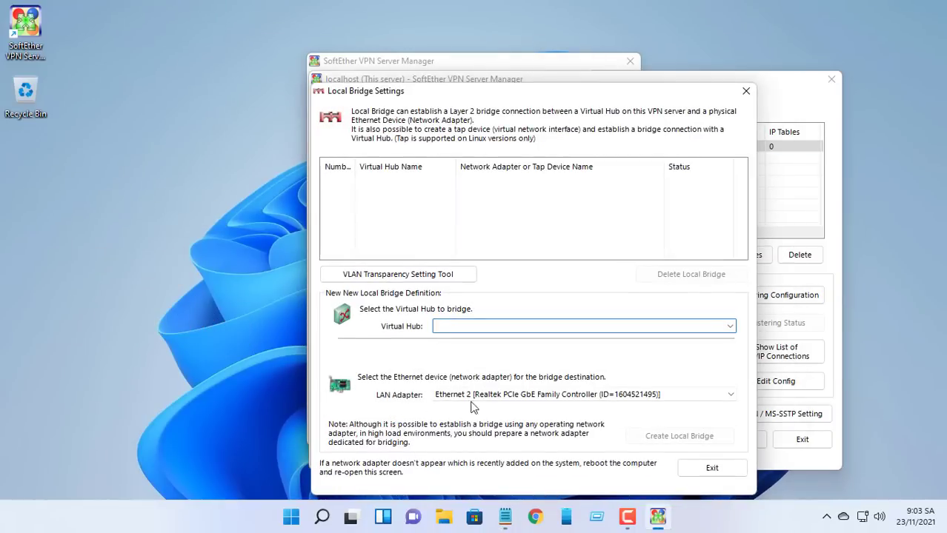
left_click(472, 398)
left_click(500, 408)
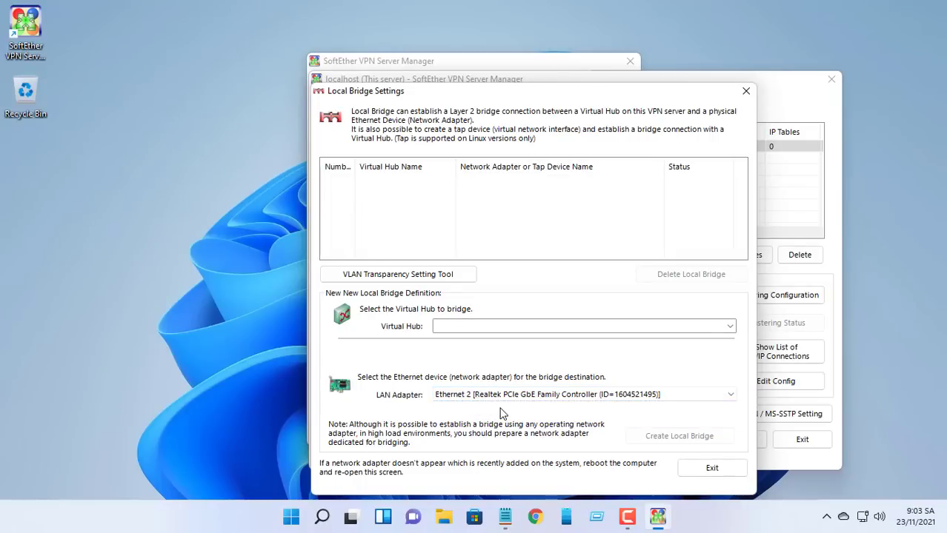
left_click(730, 326)
left_click(704, 340)
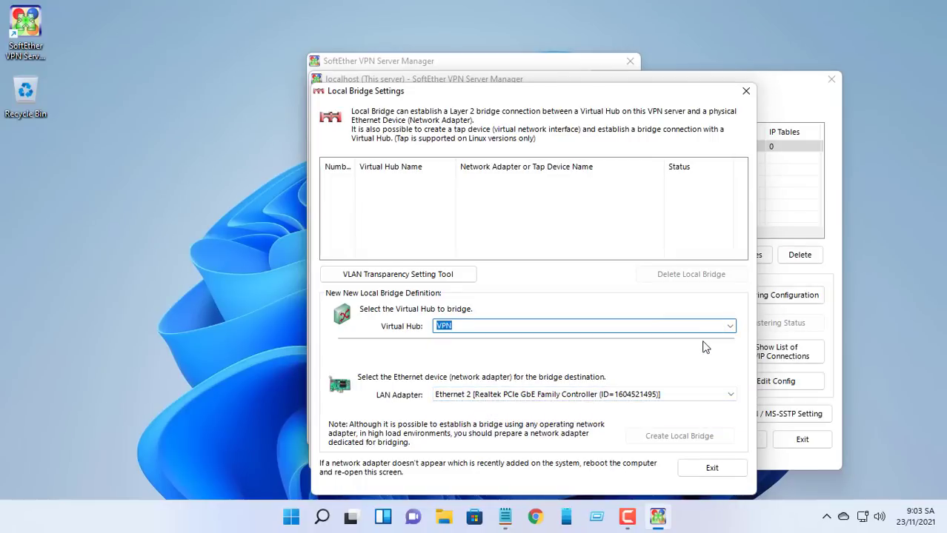
left_click(671, 436)
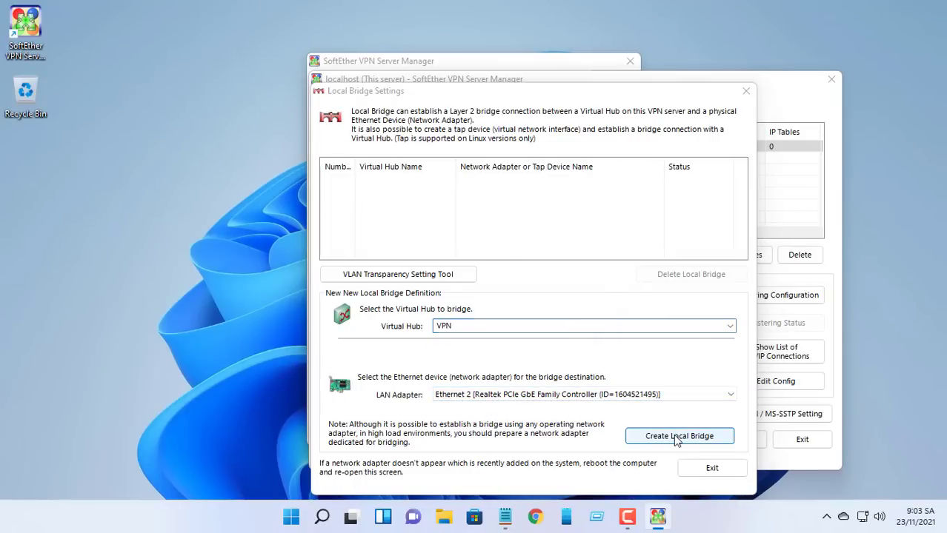
left_click(592, 395)
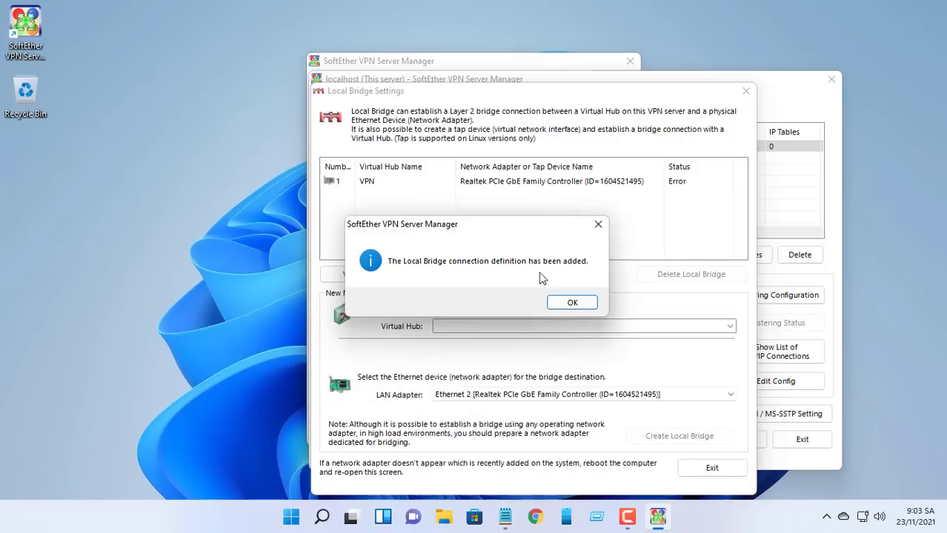
left_click(573, 302)
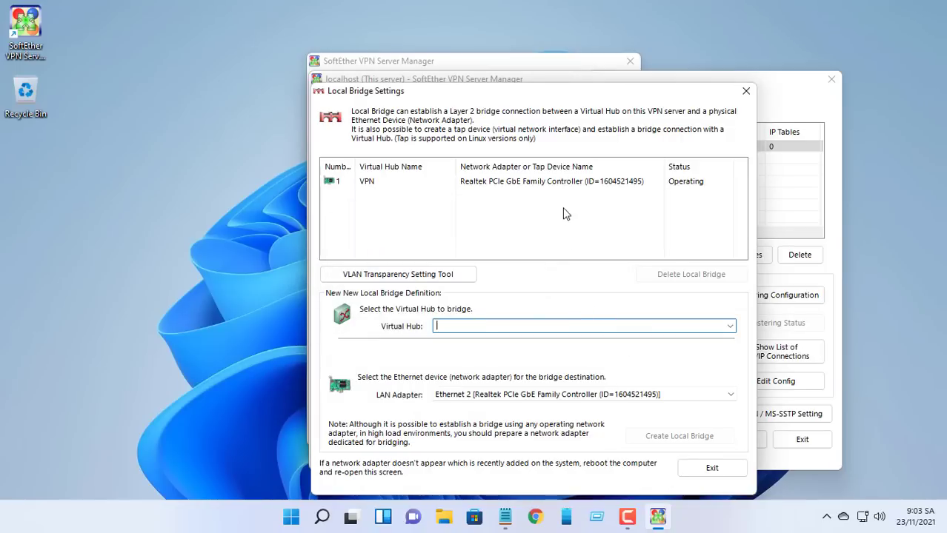
left_click(580, 190)
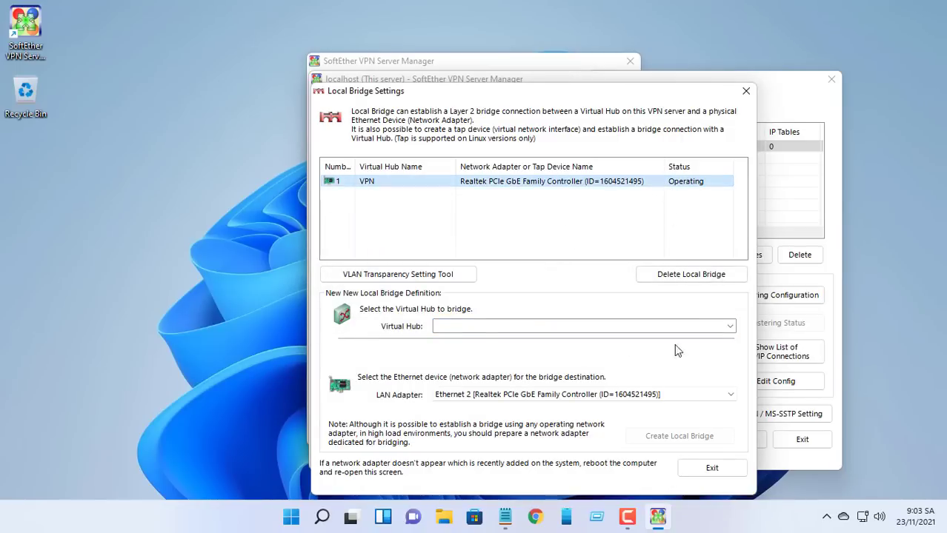
left_click(687, 469)
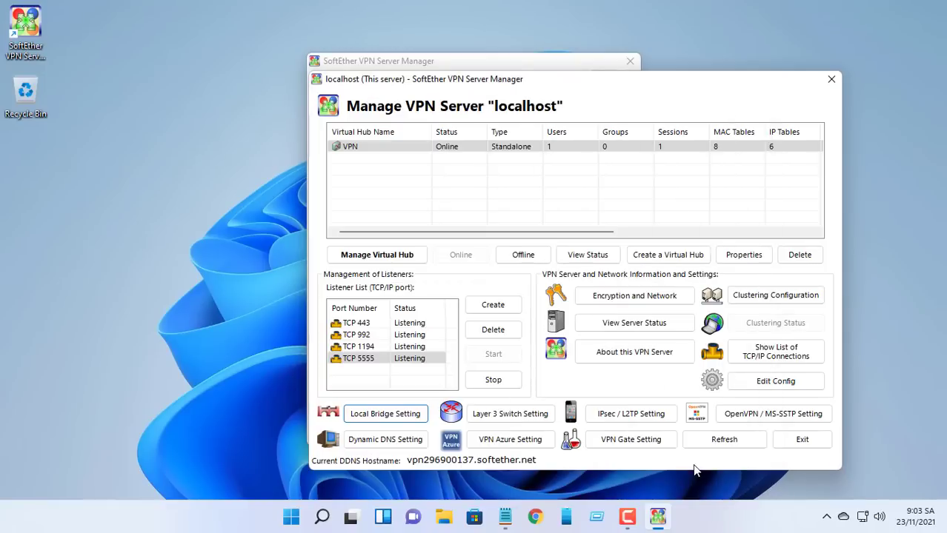
left_click(804, 441)
Step: Close the server manager and open Ethernet 2's properties via ncpa.cpl
left_click(630, 61)
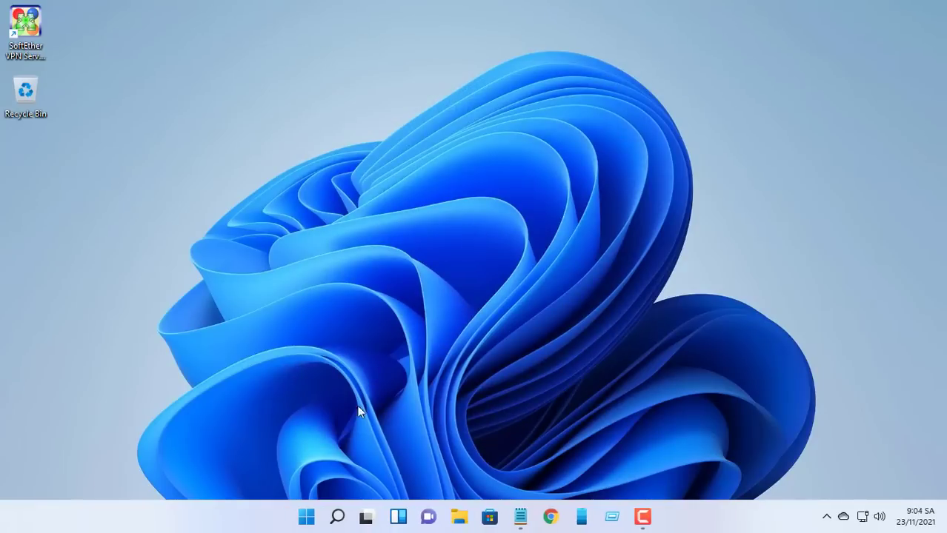
key("super+r")
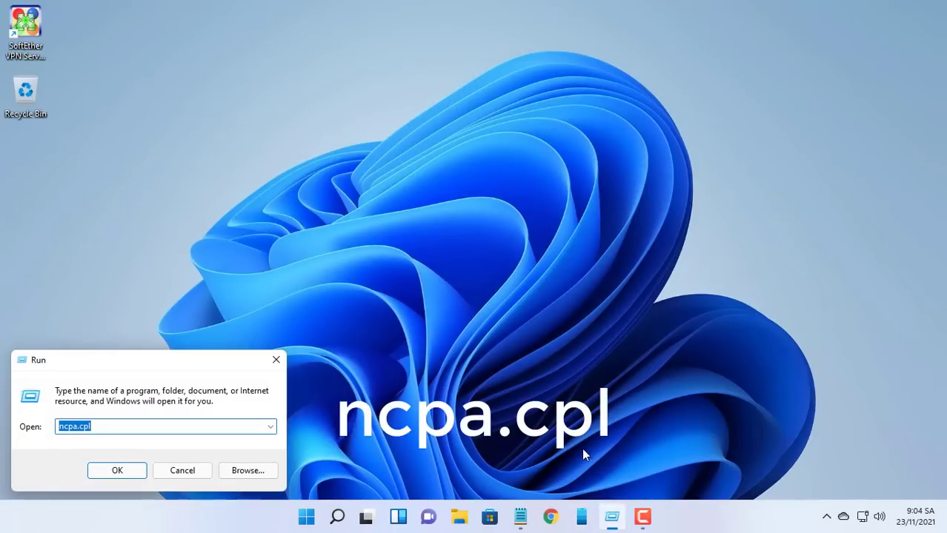
left_click(135, 477)
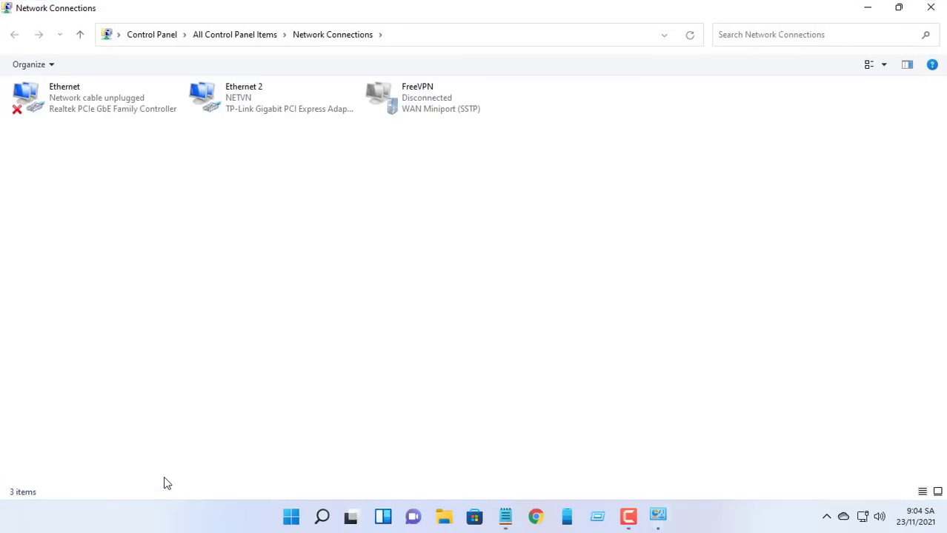
left_click(261, 101)
right_click(261, 101)
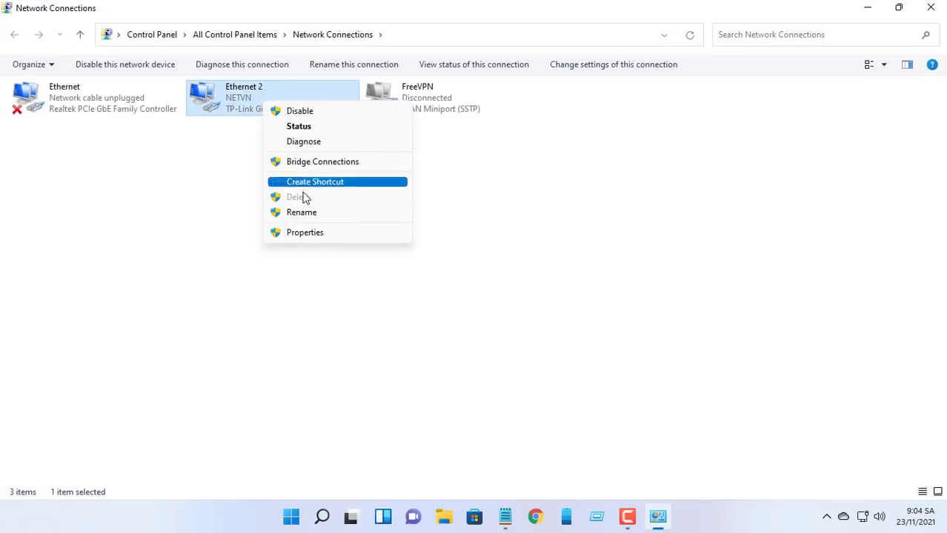
left_click(312, 236)
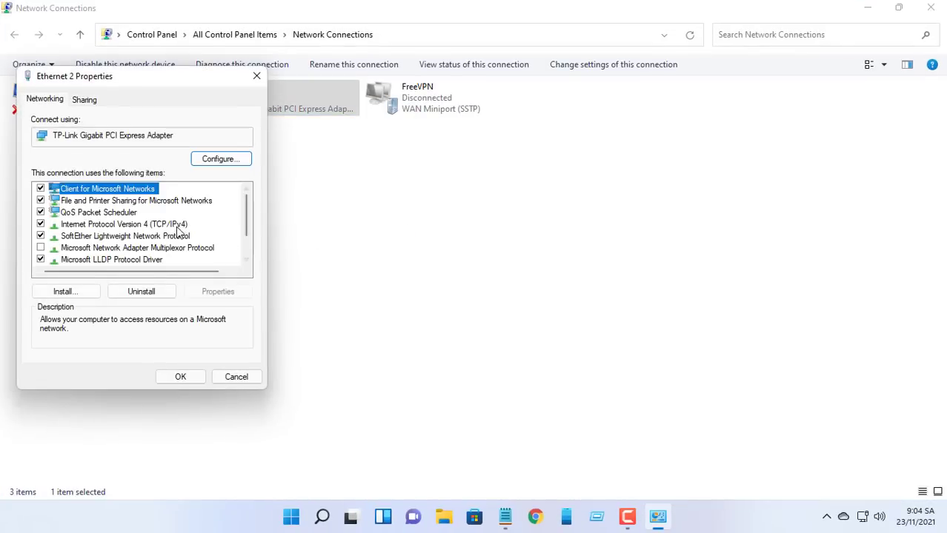
Step: Read Ethernet 2's IPv4 address 10.11.32.94, then cancel out and close Network Connections
left_click(179, 224)
left_click(228, 294)
left_click_drag(225, 136, 455, 80)
double_click(425, 189)
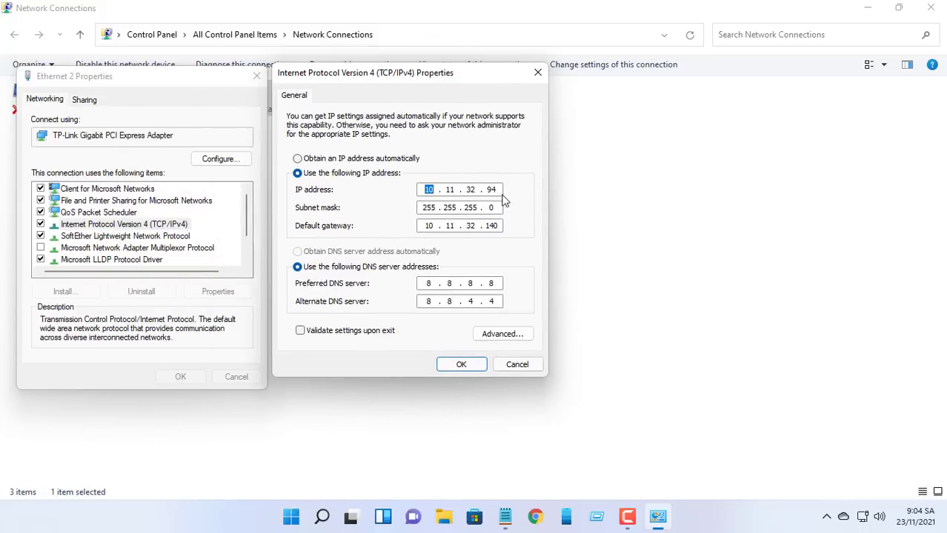
left_click_drag(500, 190, 441, 190)
left_click(537, 368)
left_click(253, 377)
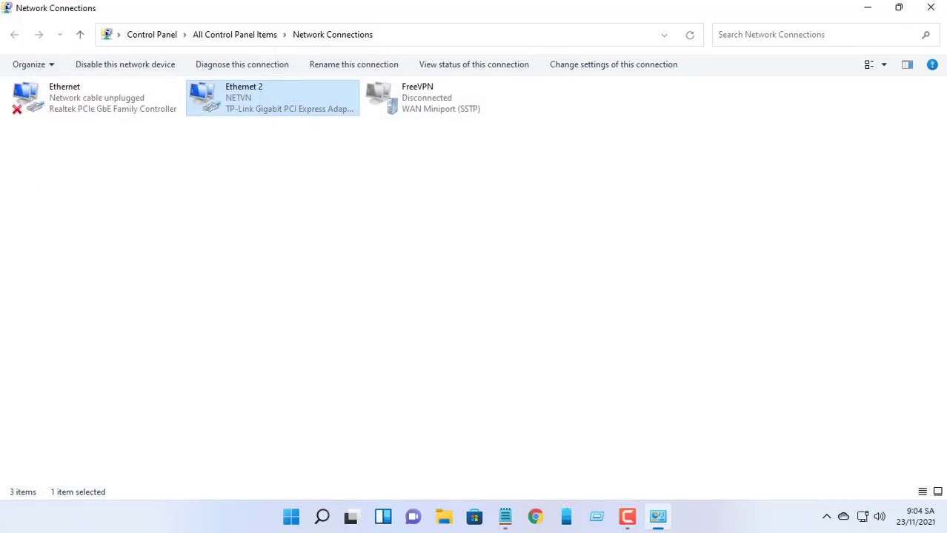
left_click(931, 7)
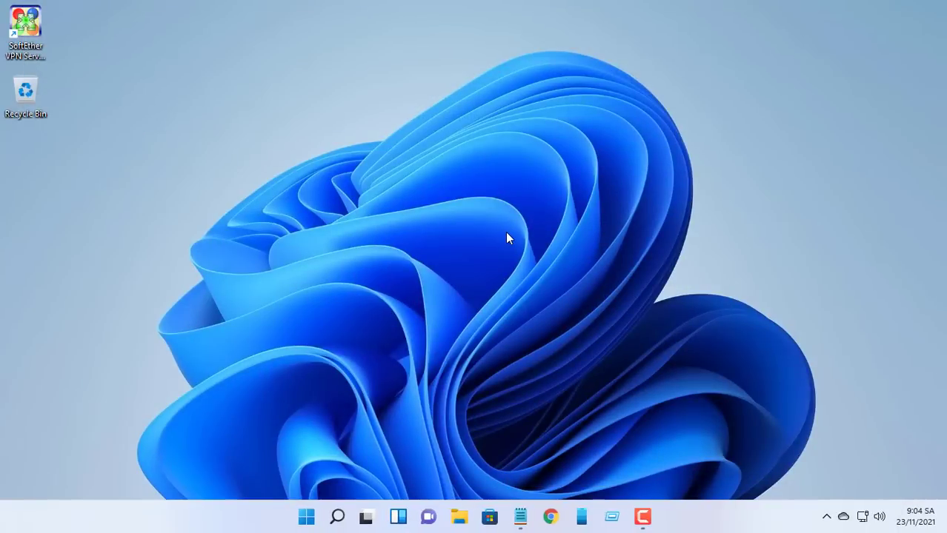
Step: Allow the SoftEther VPN Server, Command-Line Admin Tool and Server Manager apps through the firewall
left_click(339, 517)
left_click(396, 272)
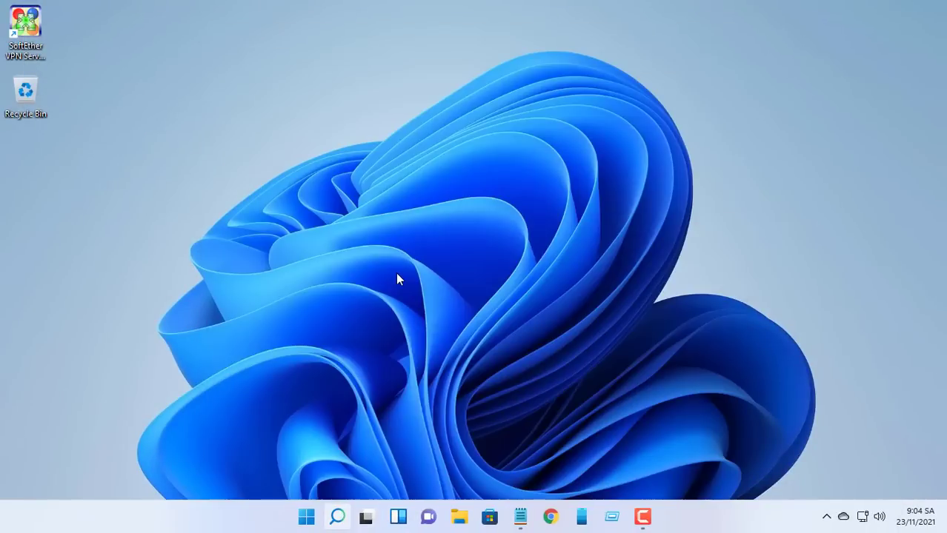
left_click(632, 112)
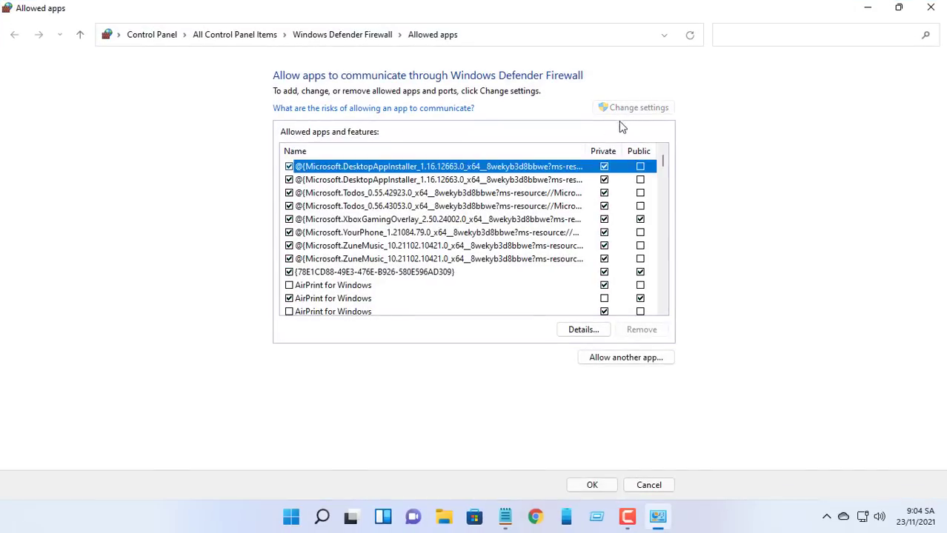
key("s")
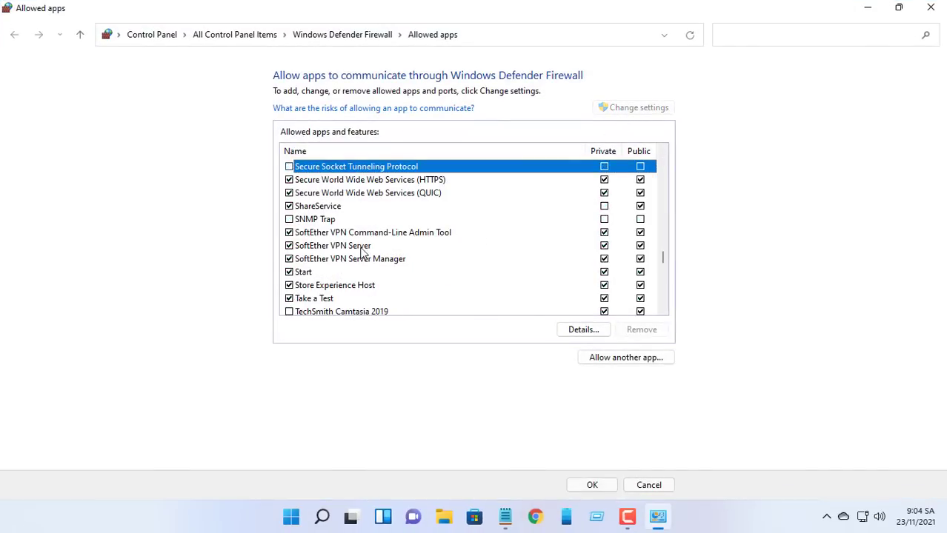
left_click(374, 248)
left_click(460, 235)
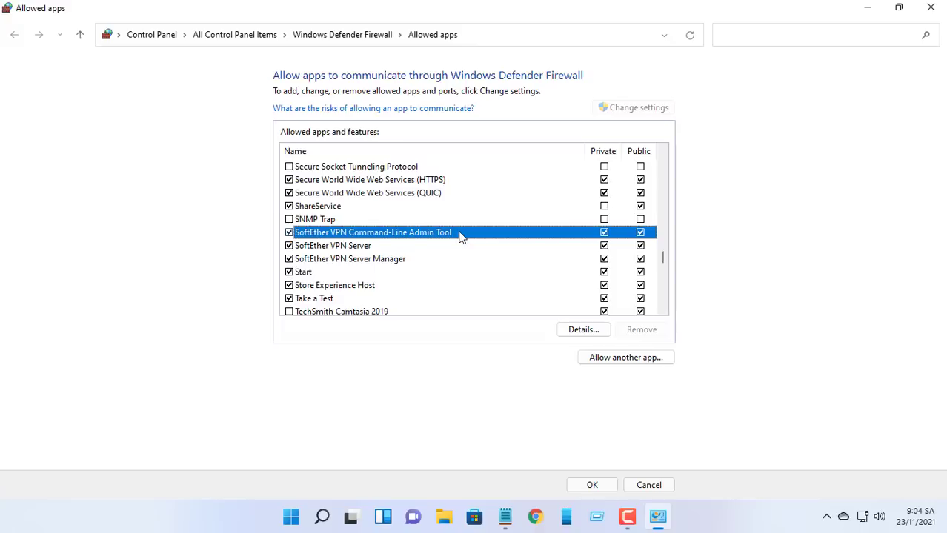
left_click(422, 260)
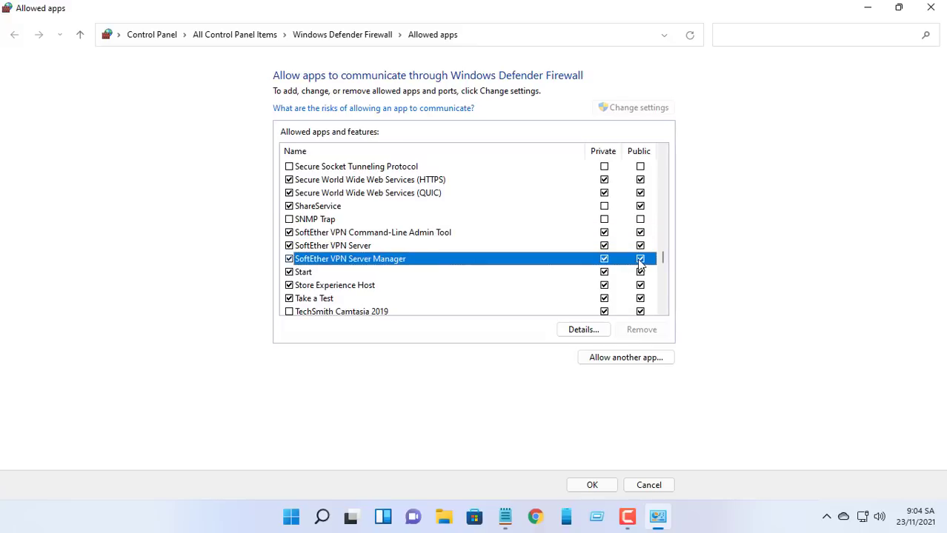
left_click(609, 483)
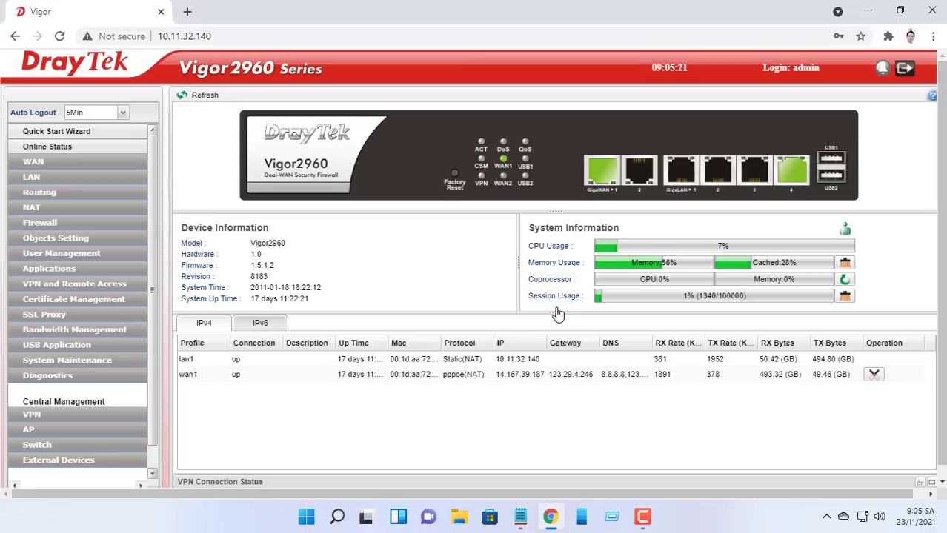
Step: Add an enabled port redirection profile named VPN under NAT > Port Redirection
left_click(67, 208)
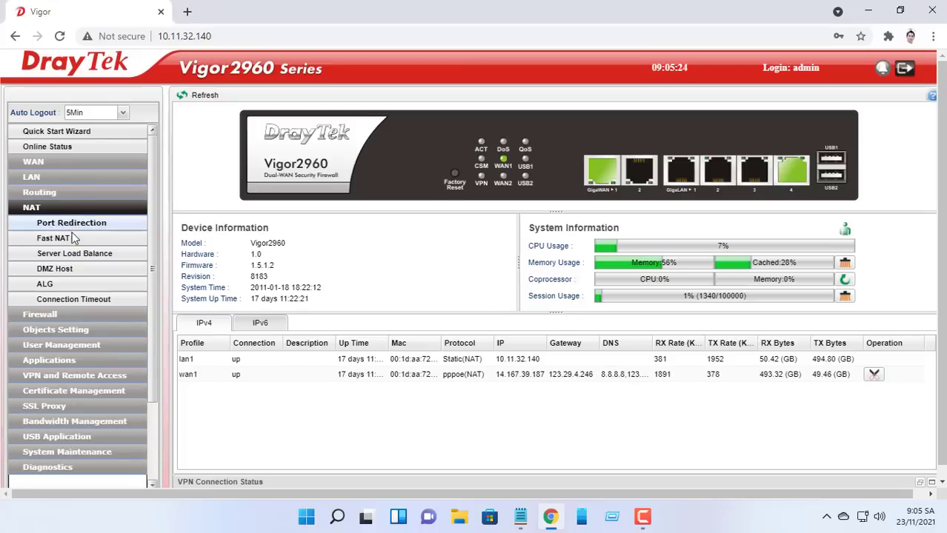
left_click(77, 228)
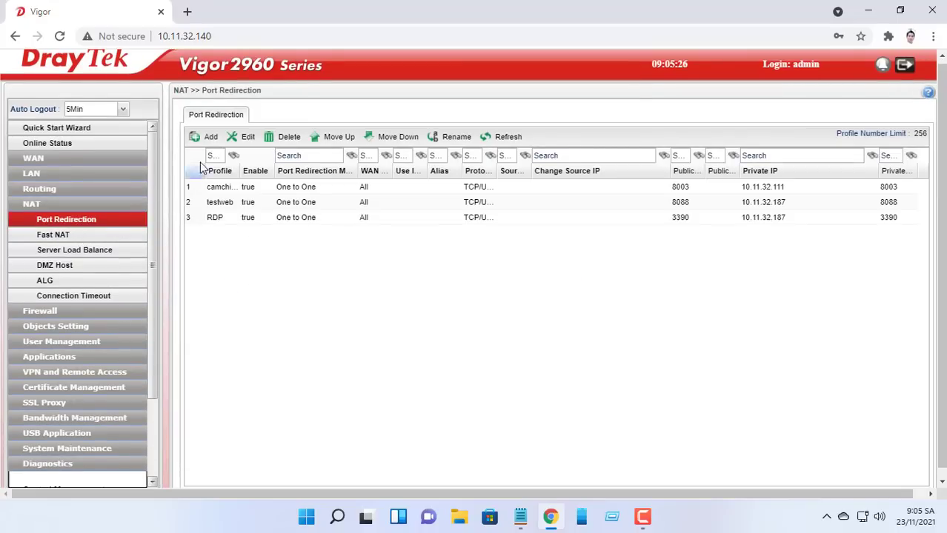
left_click(211, 138)
left_click(395, 92)
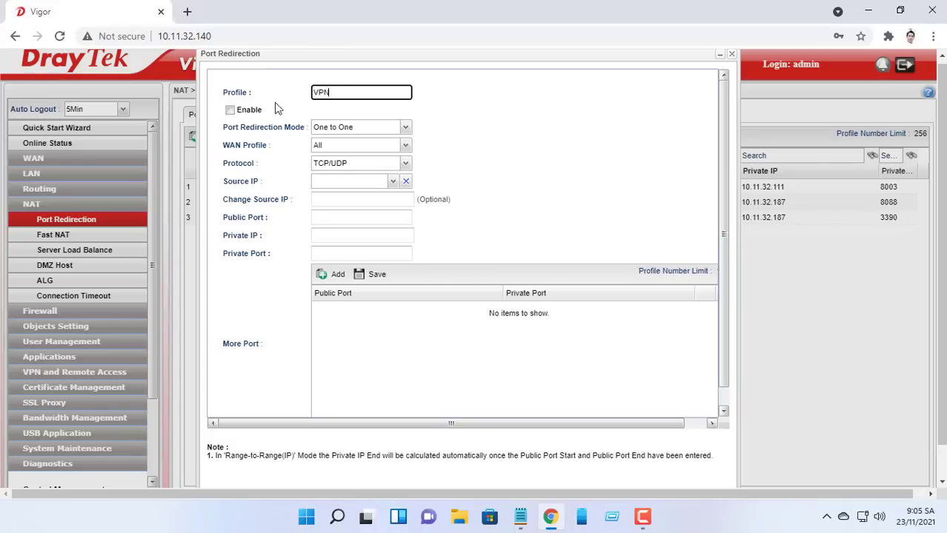
left_click(256, 110)
Step: Forward port 5555 to 10.11.32.94 port 5555, apply the rule, and close Chrome
left_click(346, 218)
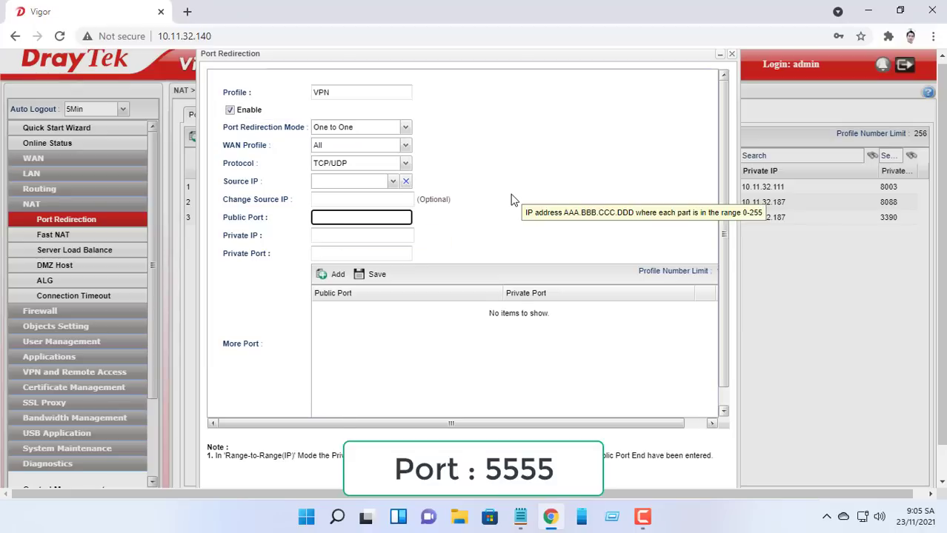
left_click(404, 234)
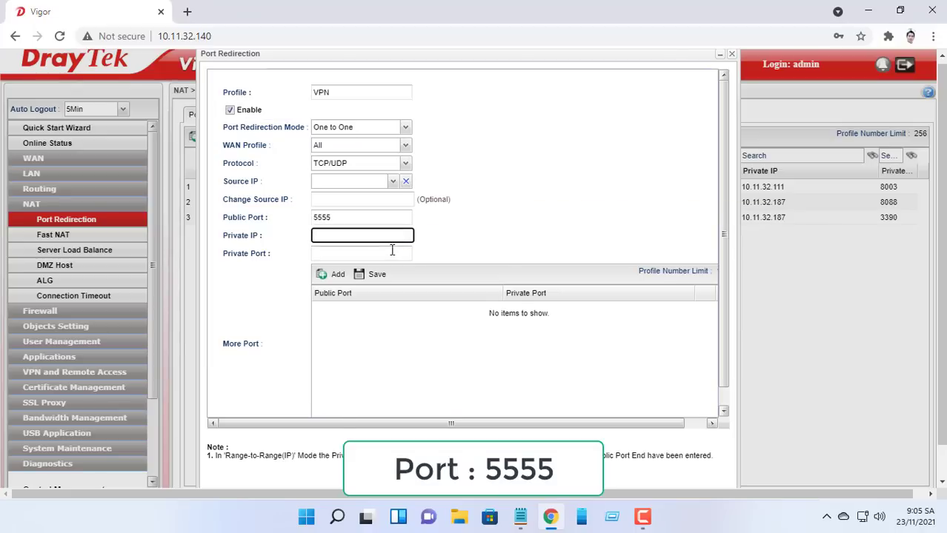
left_click(391, 252)
type("5555")
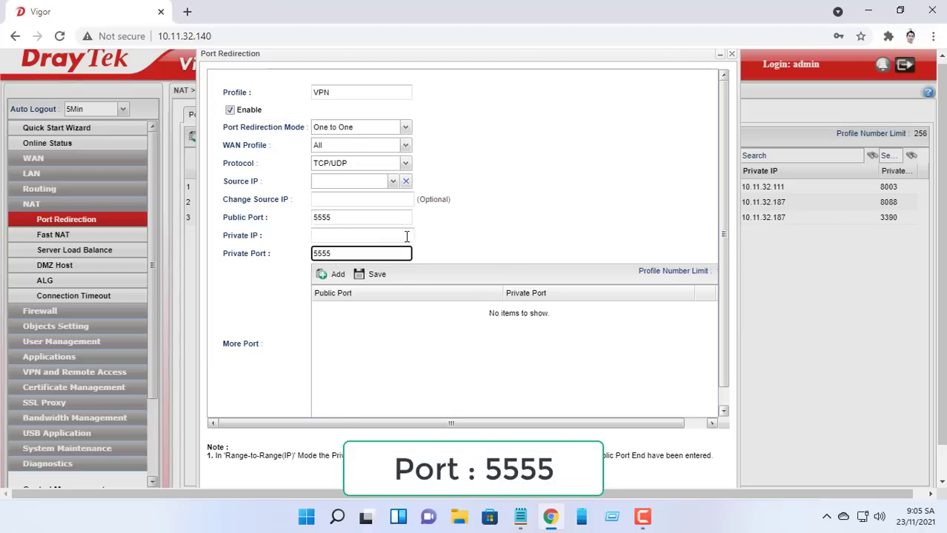
left_click(407, 235)
type("10.11.32.94")
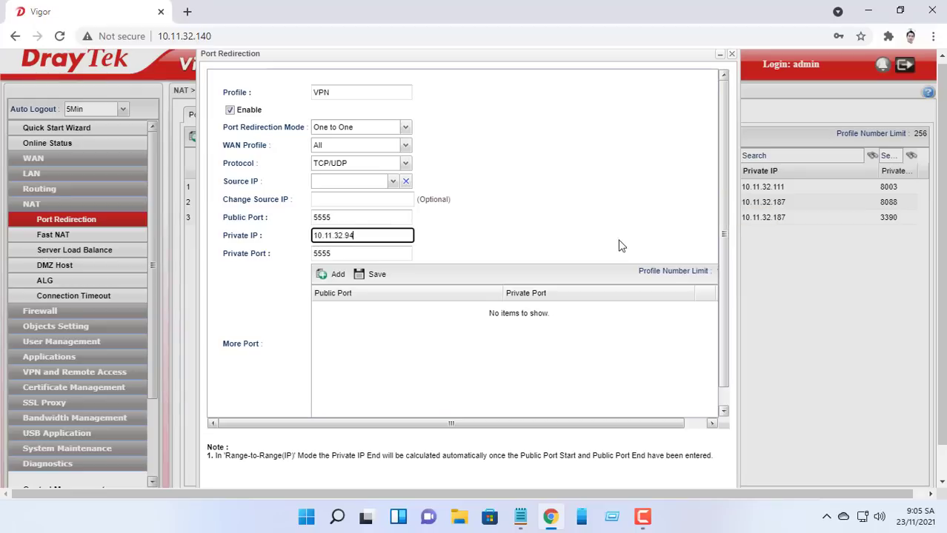
left_click_drag(941, 254, 943, 300)
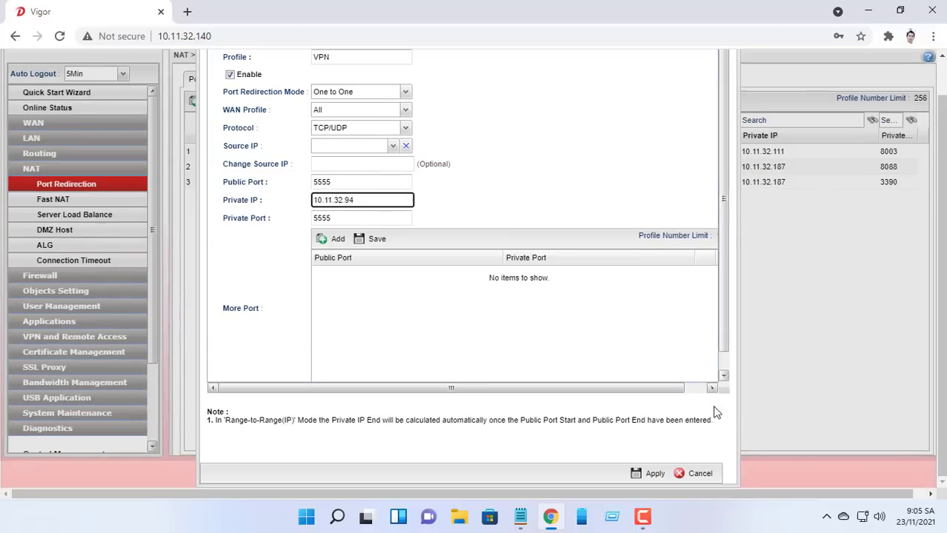
left_click(658, 475)
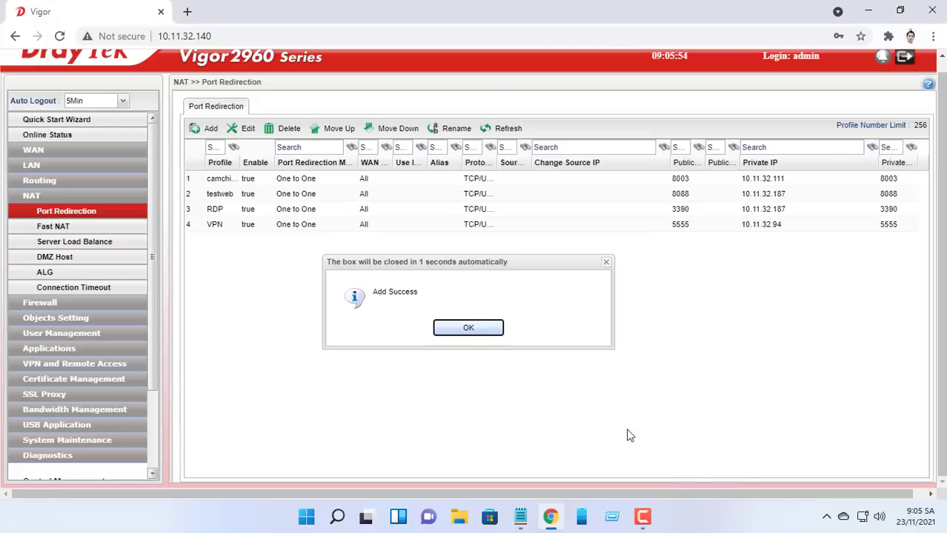
left_click(478, 335)
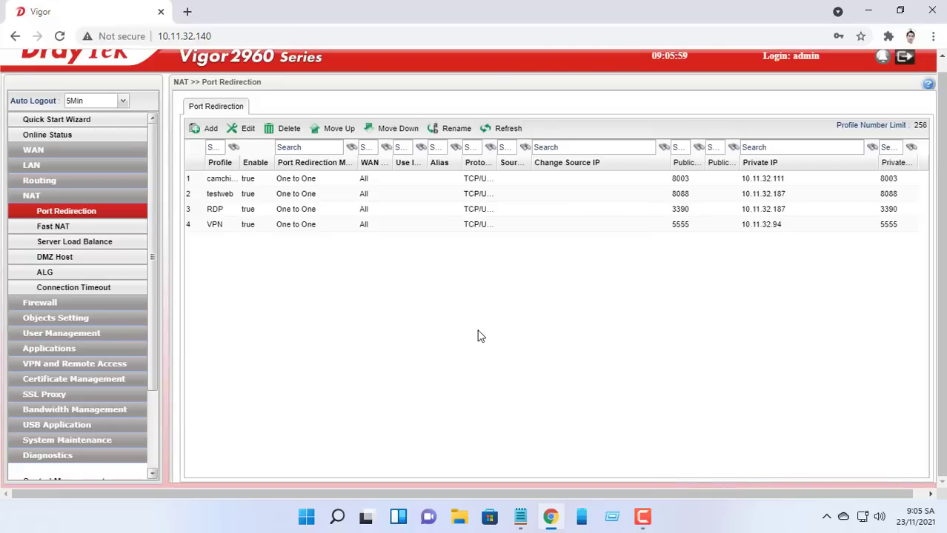
left_click(932, 11)
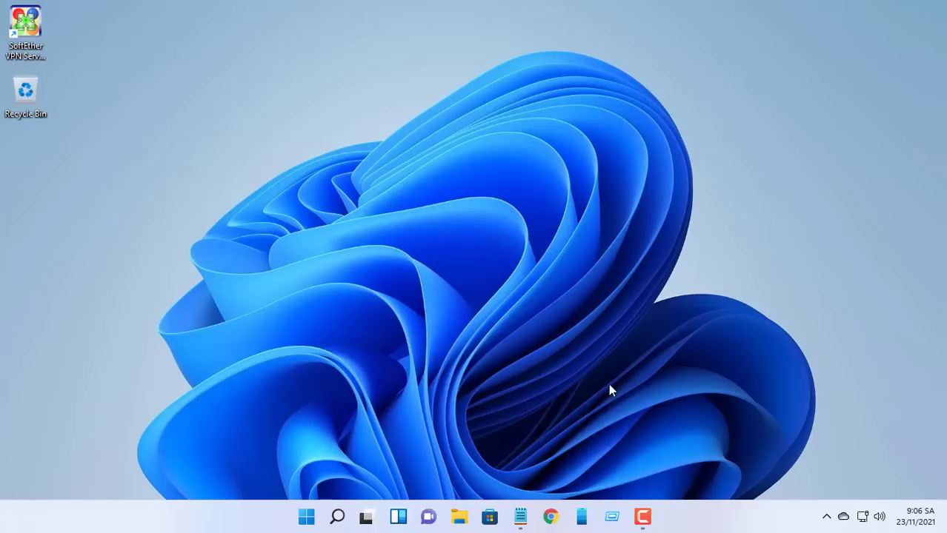
Step: Select both lines of the server notes in Notepad, then return to the SoftEther download page
left_click(521, 518)
left_click_drag(251, 105, 95, 89)
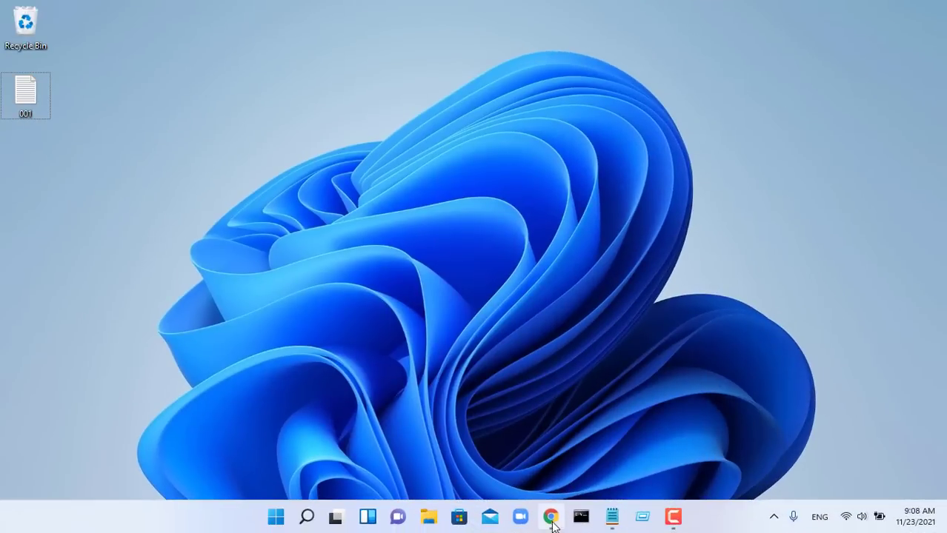
left_click(552, 520)
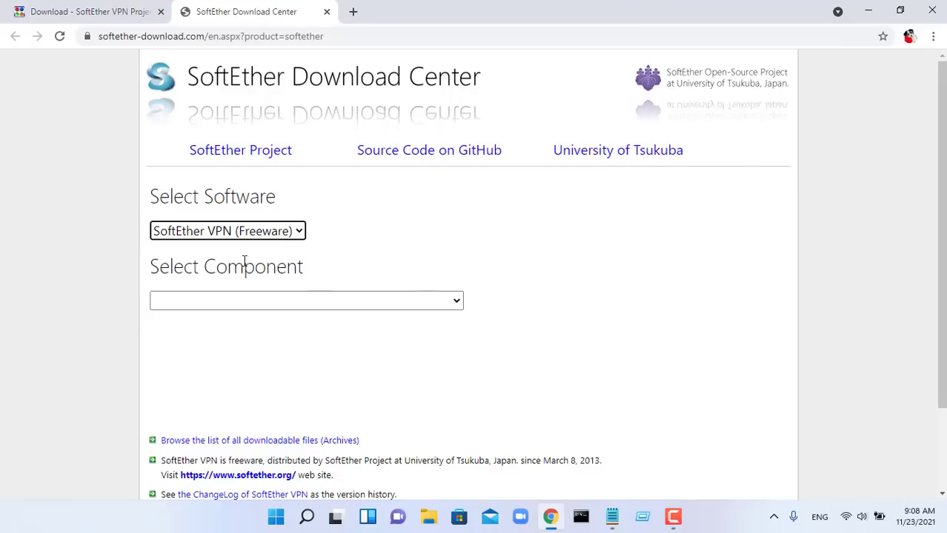
Step: Download the SoftEther VPN Client for Windows, Intel (x86 and x64) and open the installer
left_click(258, 303)
left_click(259, 354)
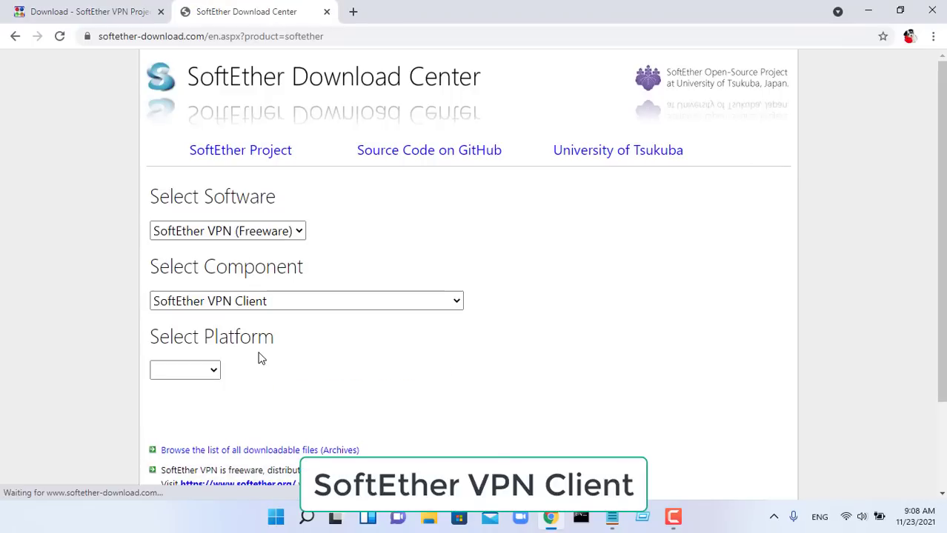
left_click(209, 371)
left_click(199, 414)
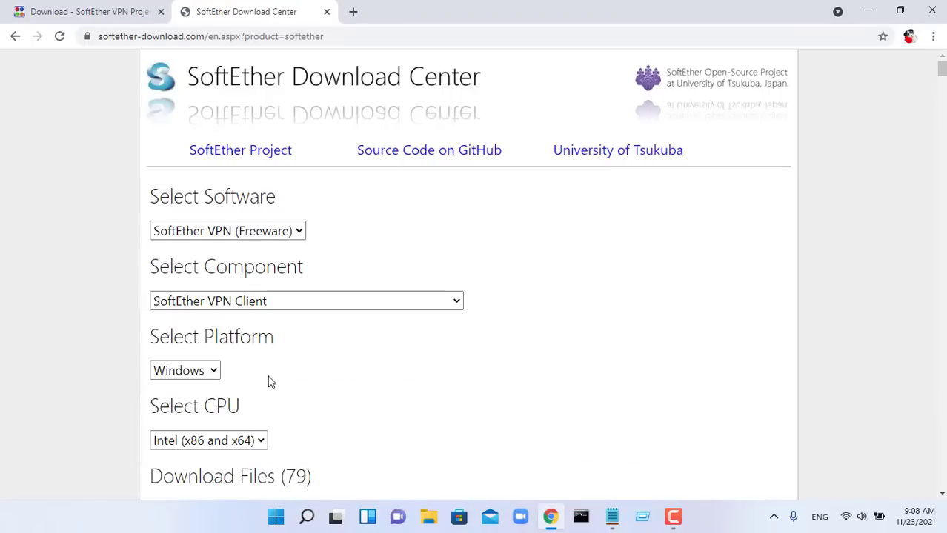
scroll(269, 381, "down", 3)
left_click(244, 232)
left_click(235, 266)
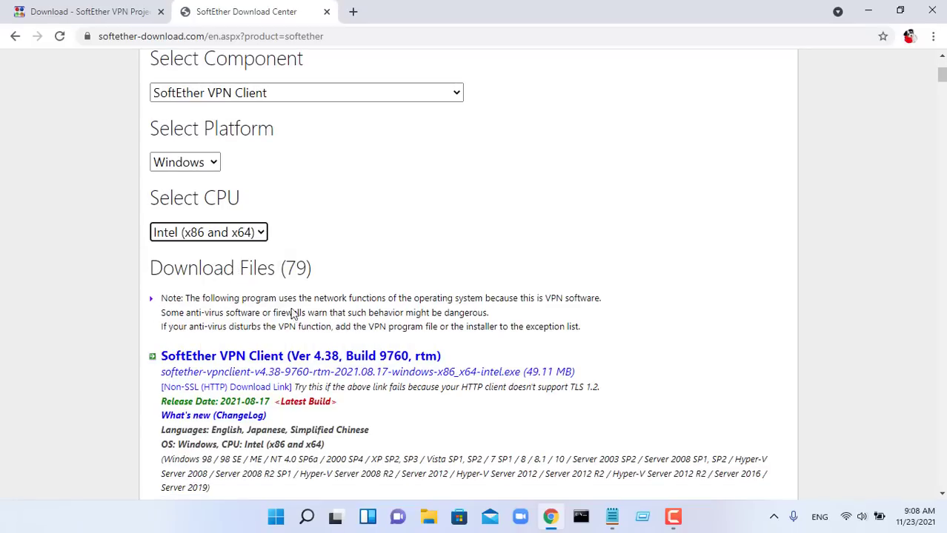
left_click(334, 362)
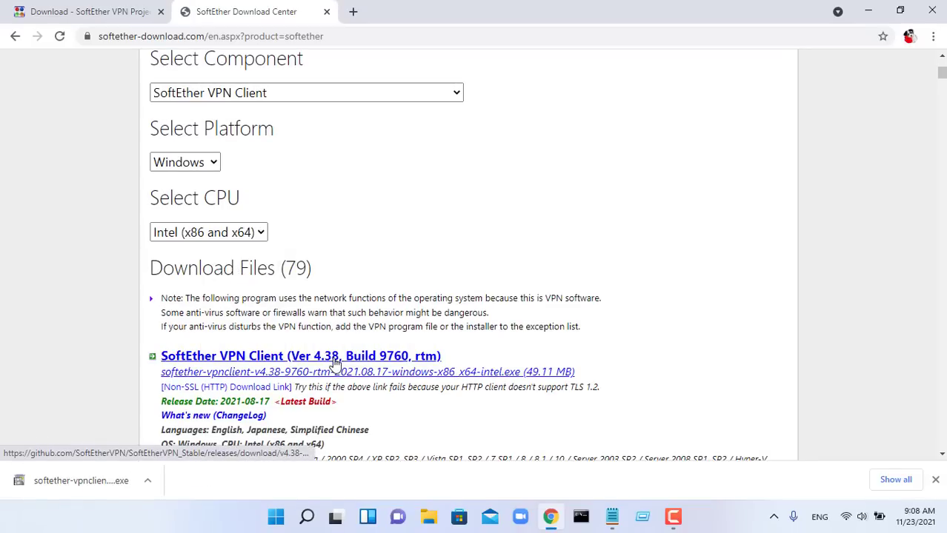
left_click(111, 483)
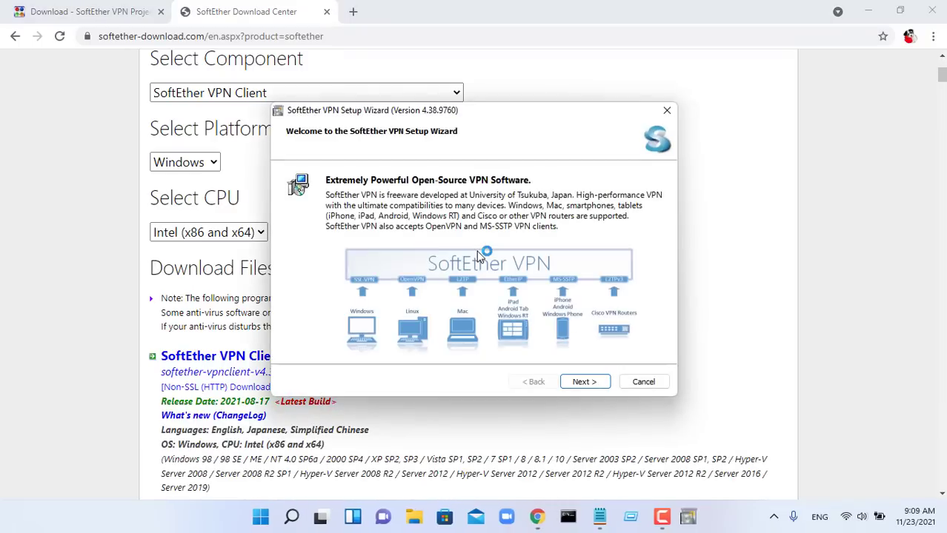
Step: Install SoftEther VPN Client with the default directory after accepting the EULA, then launch Client Manager
left_click(935, 12)
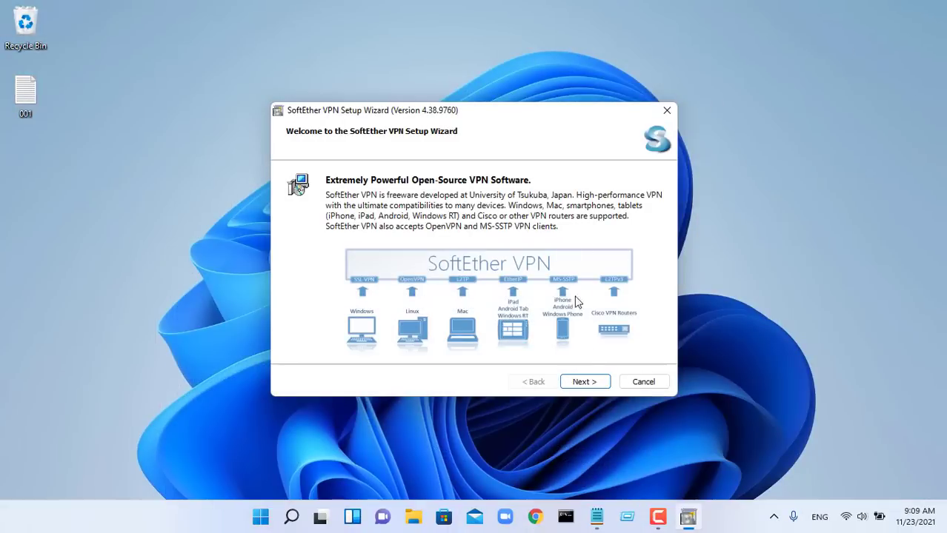
left_click(584, 382)
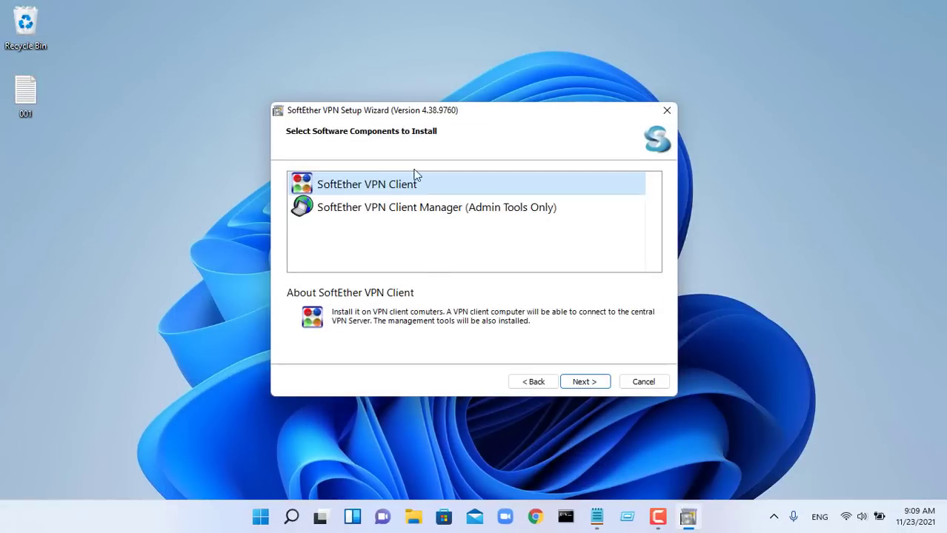
left_click(593, 383)
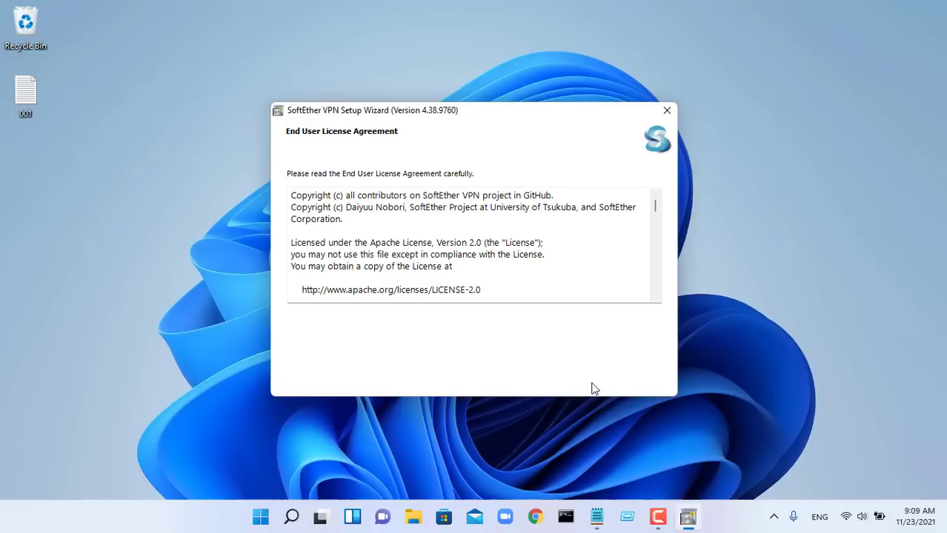
left_click(417, 320)
left_click(576, 383)
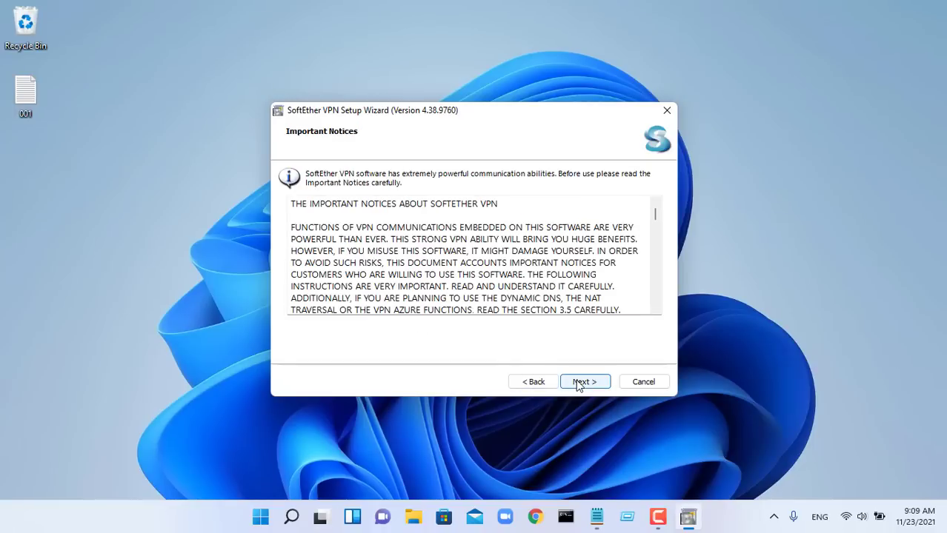
left_click(578, 384)
left_click(578, 383)
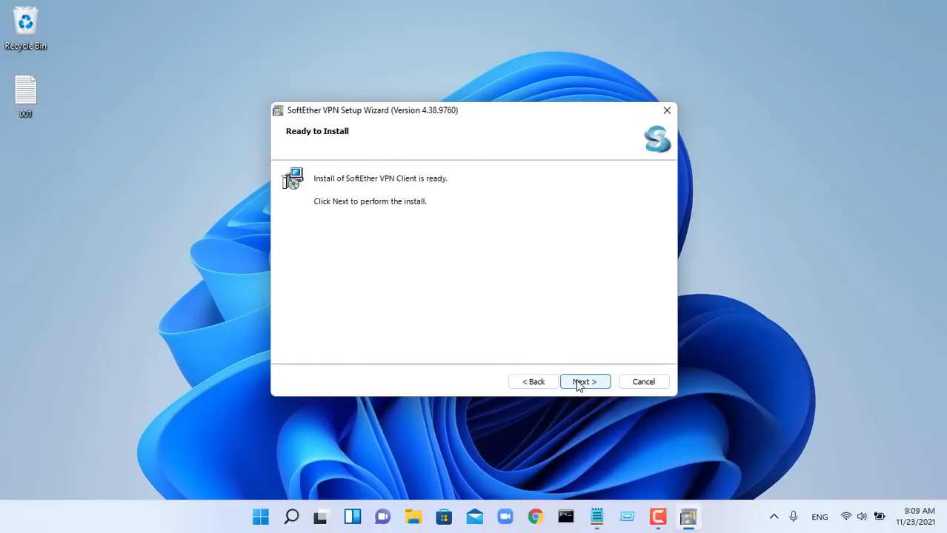
left_click(577, 384)
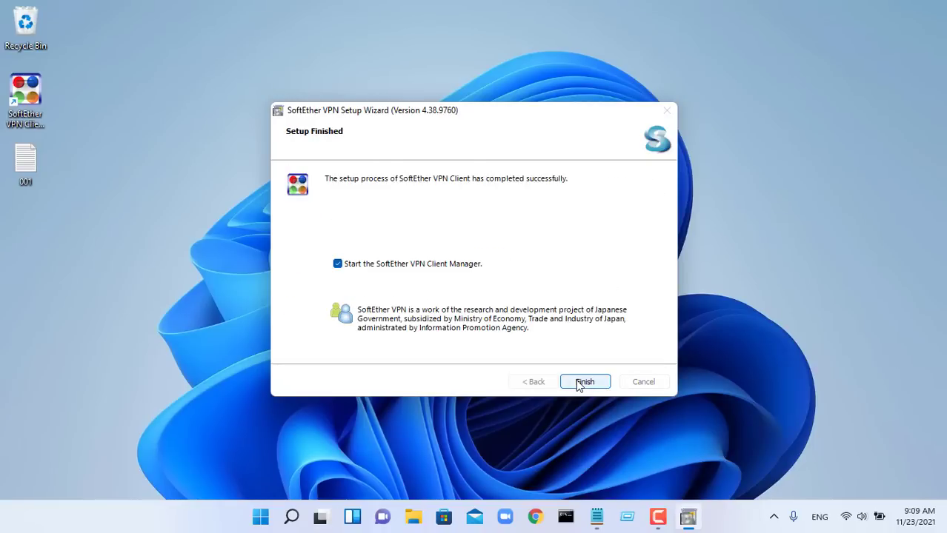
left_click(578, 383)
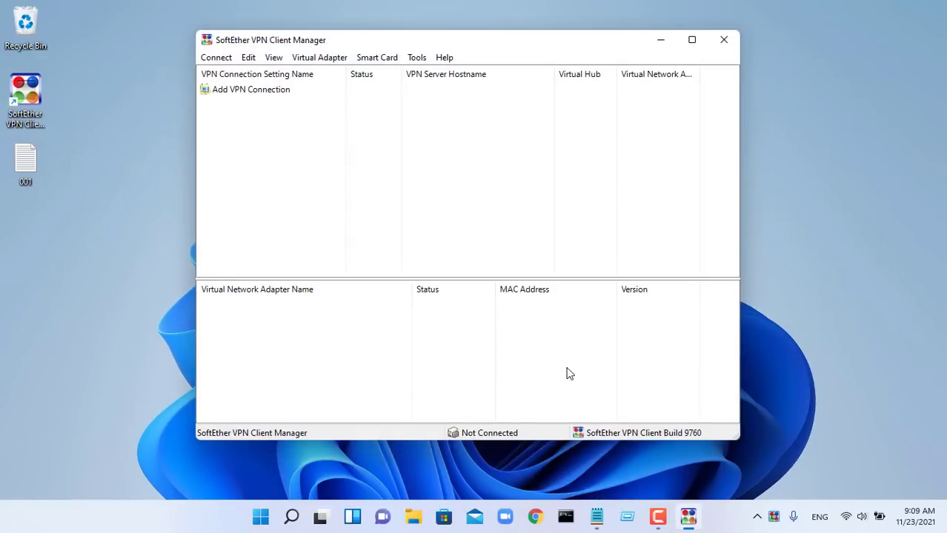
Step: Create the virtual adapter named VPN, then start a New VPN Connection Setting
double_click(288, 94)
left_click(514, 312)
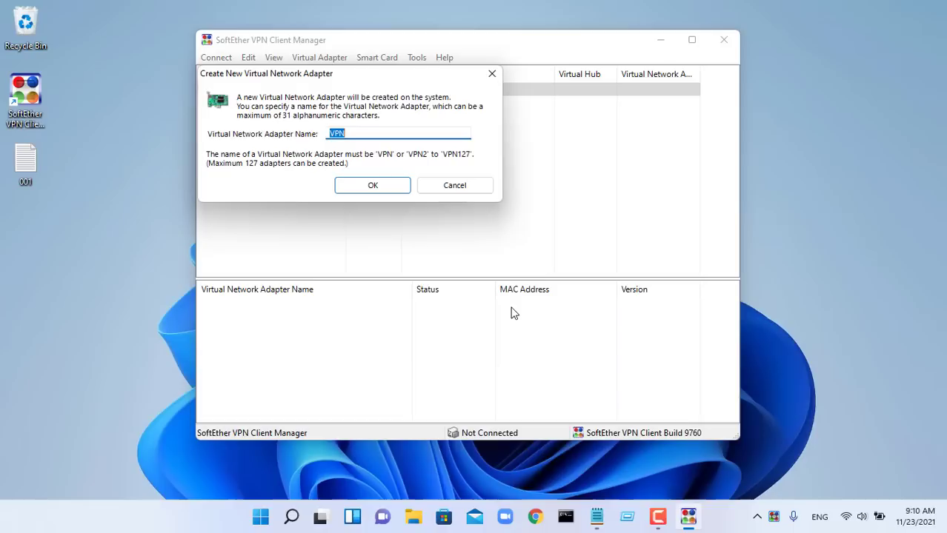
left_click(383, 191)
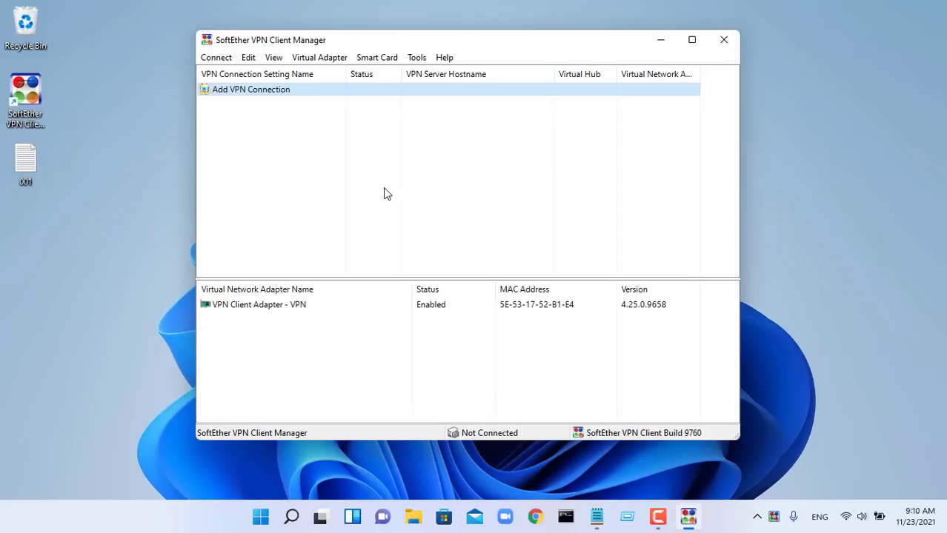
left_click(351, 306)
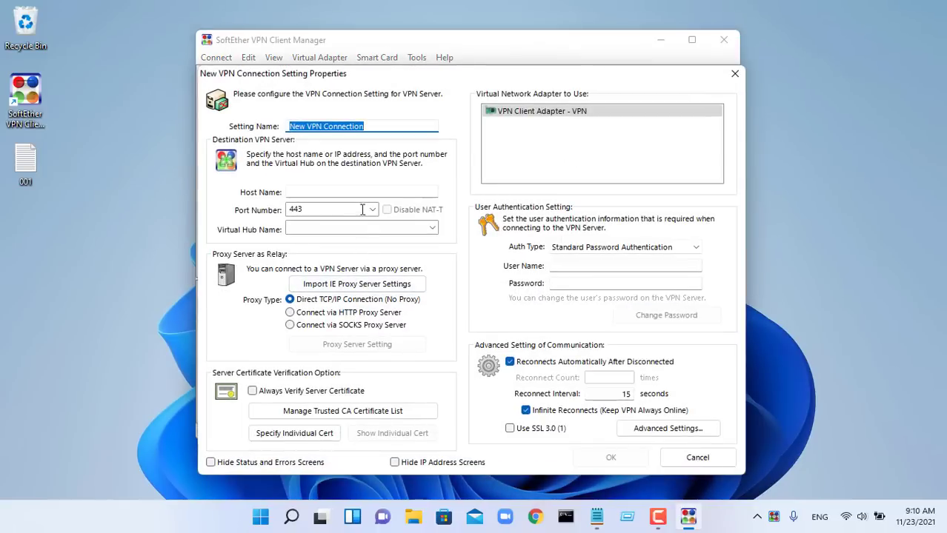
Step: Copy the server's softether.net hostname from the notes and paste it into Host Name
left_click(366, 194)
left_click(596, 516)
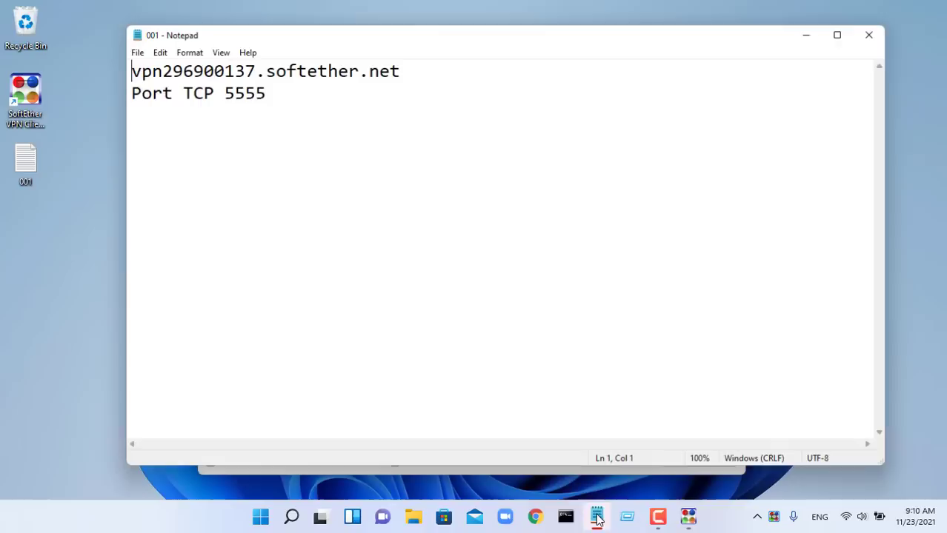
left_click_drag(409, 70, 128, 68)
key("super+c")
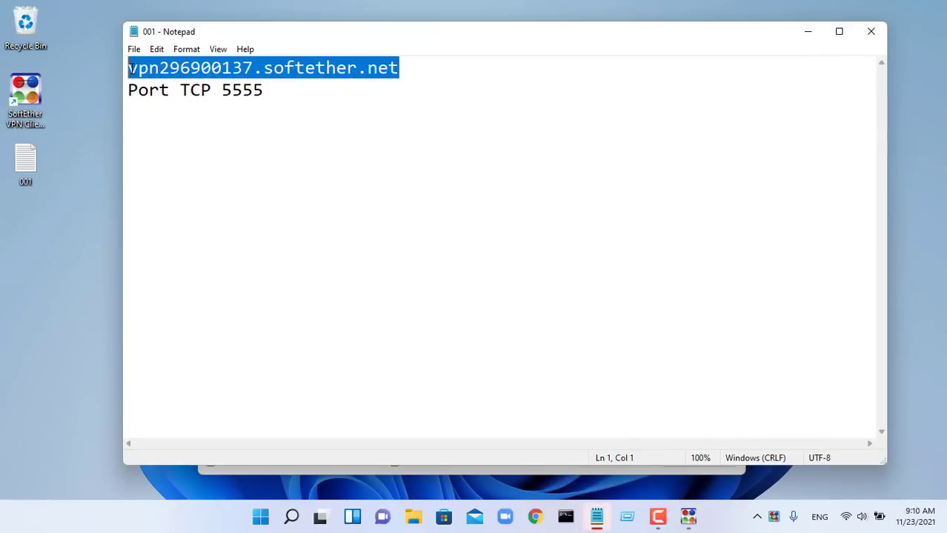
left_click(808, 31)
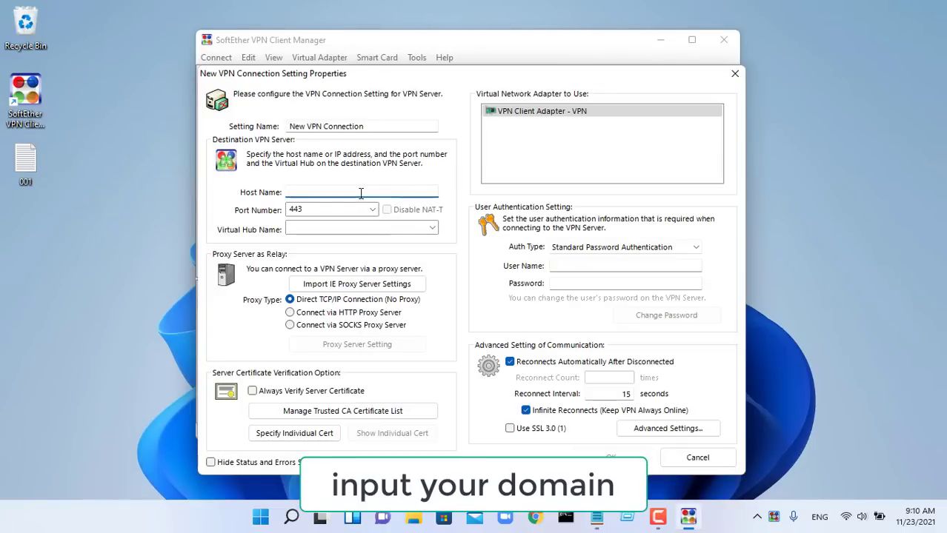
right_click(361, 195)
left_click(408, 256)
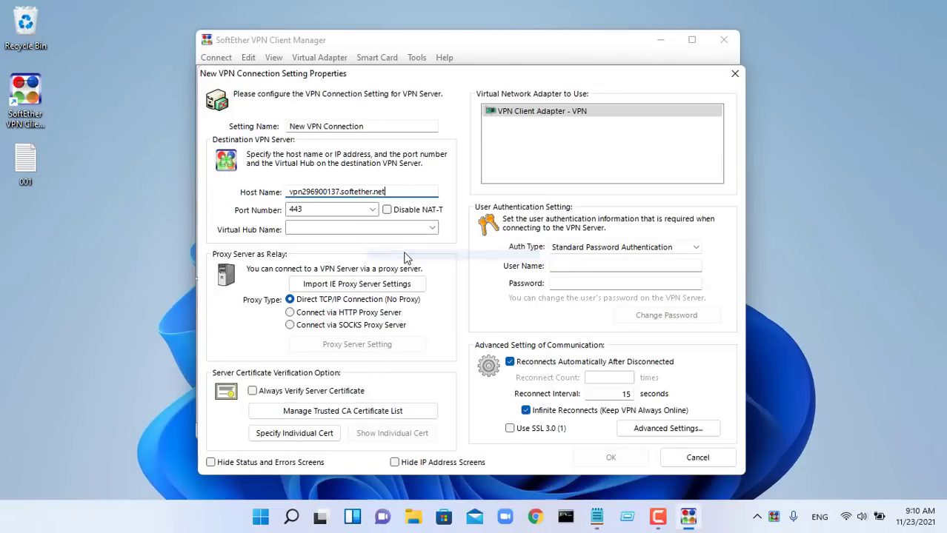
Step: Disable NAT-T, choose port 5555, enter the user name and password, and save the connection
left_click(386, 211)
left_click(373, 211)
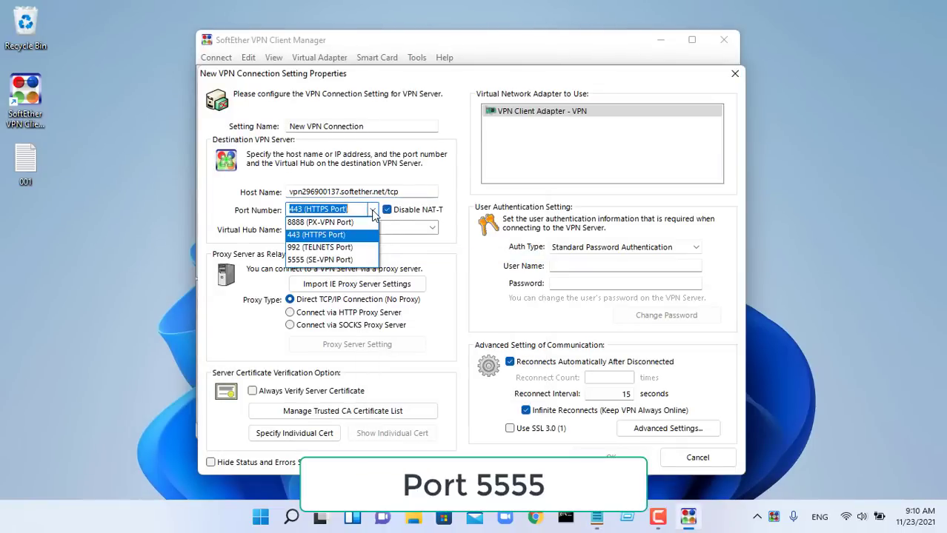
left_click(363, 259)
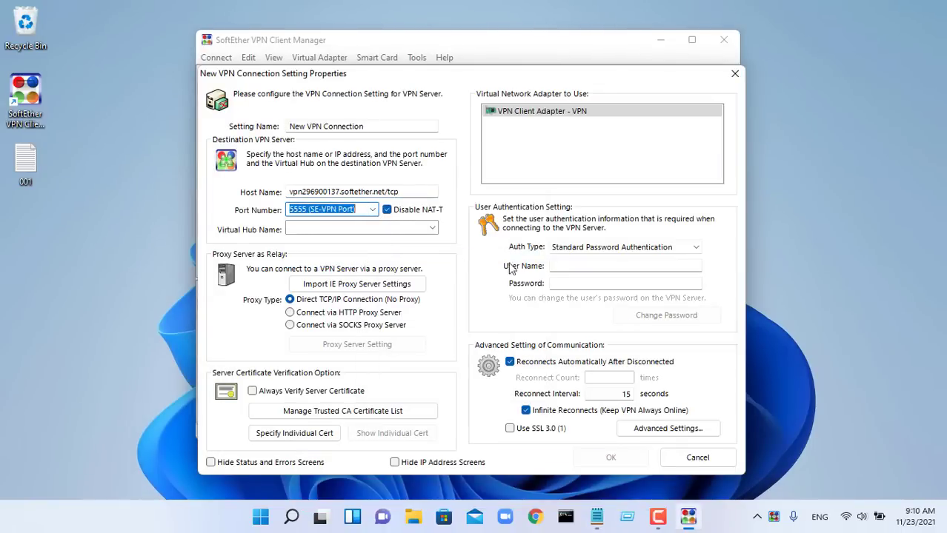
left_click(615, 266)
type("v")
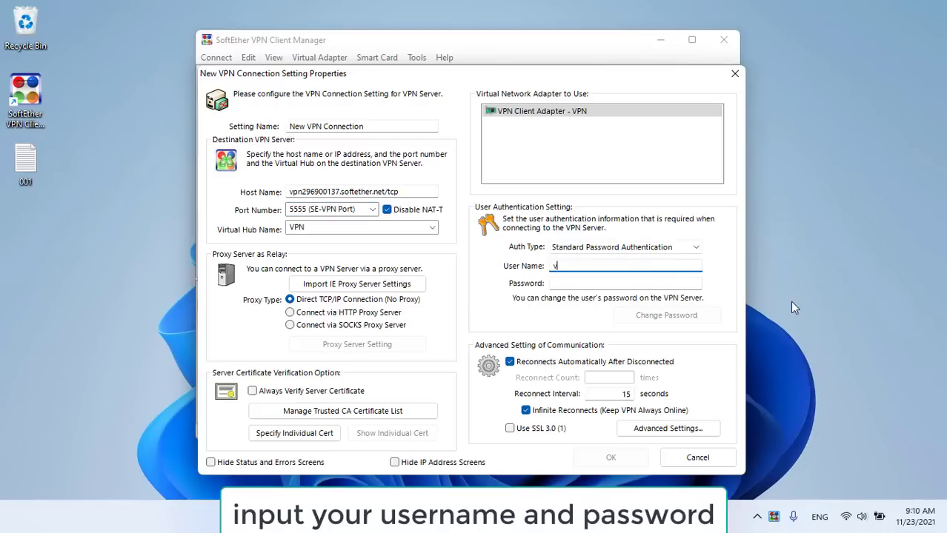
type("pnuser")
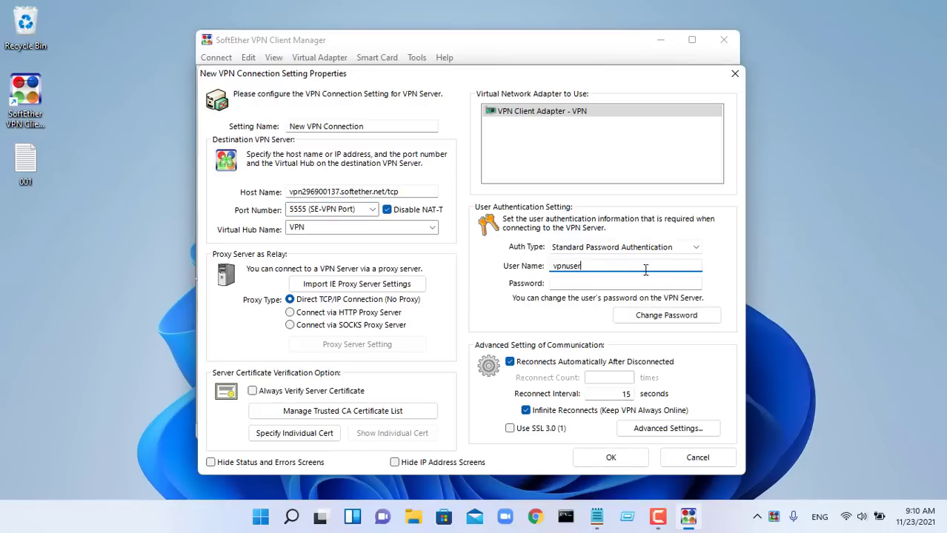
left_click(634, 285)
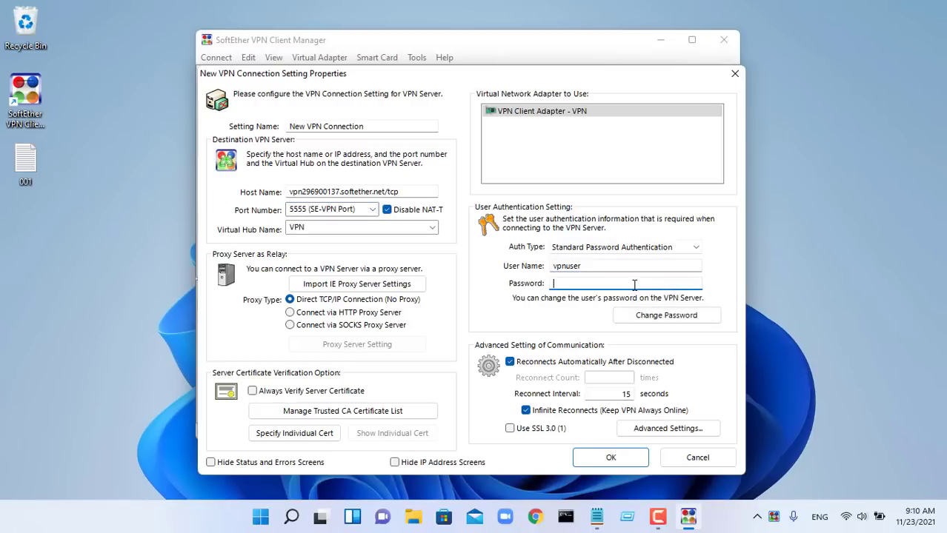
left_click(629, 460)
Step: Connect New VPN Connection to receive 10.11.32.139, then minimize the Client Manager
right_click(376, 109)
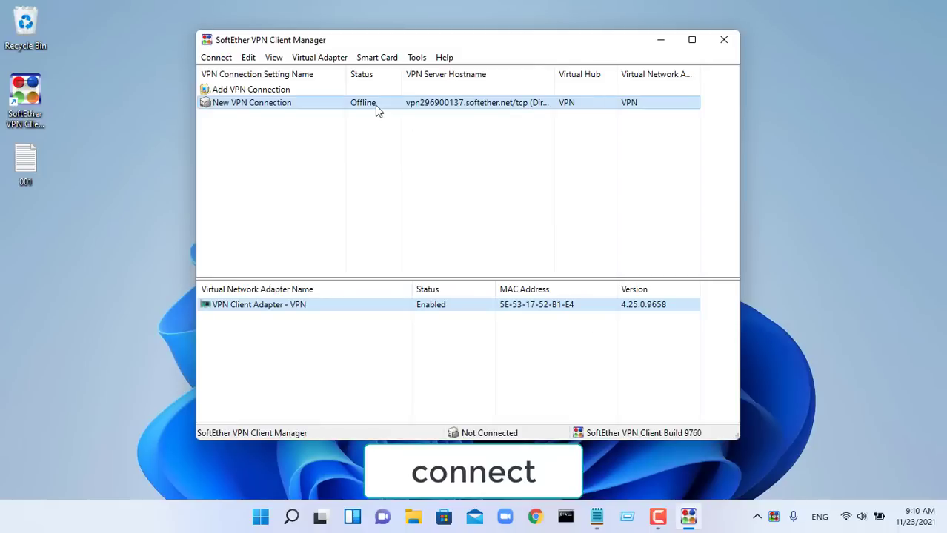
left_click(418, 115)
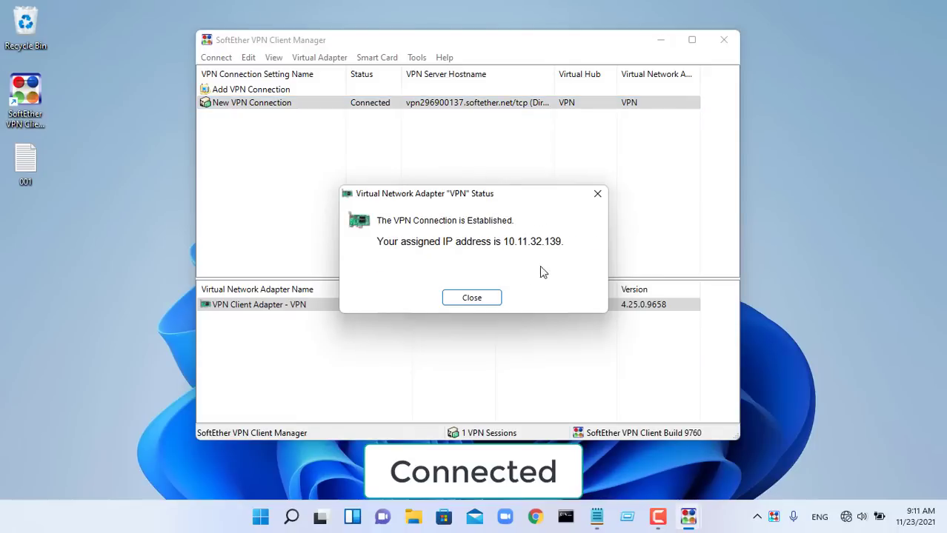
left_click(662, 41)
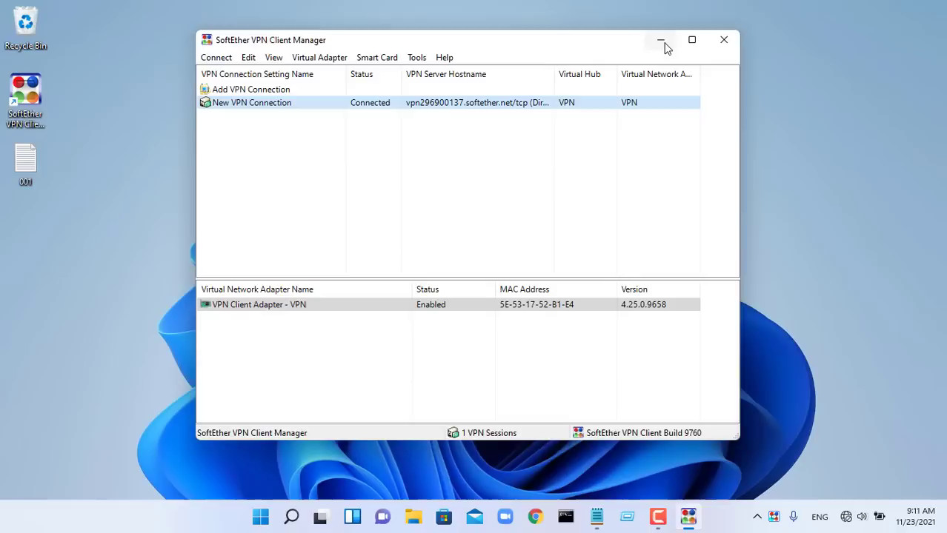
left_click(566, 516)
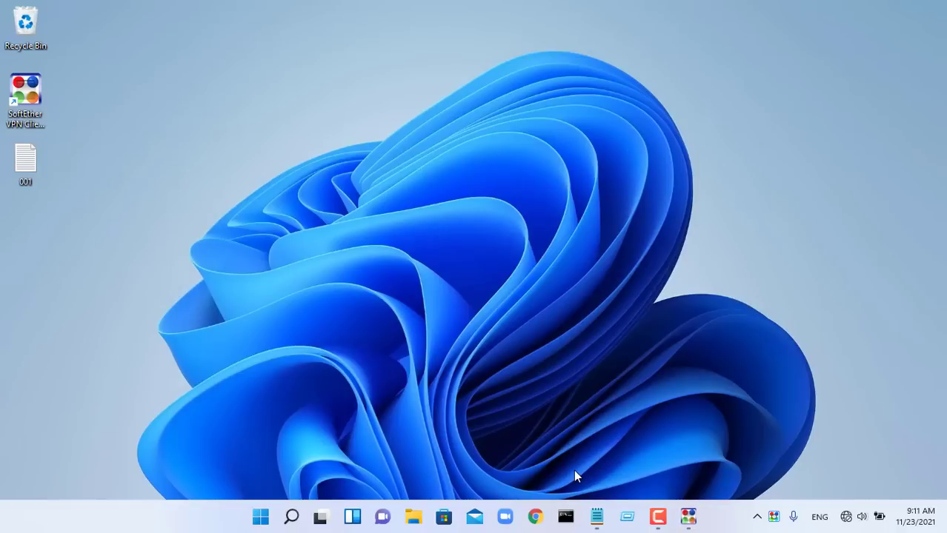
Step: Run ipconfig and highlight the VPN - VPN Client adapter's IPv4 address 10.11.32.139
type("ipconfig")
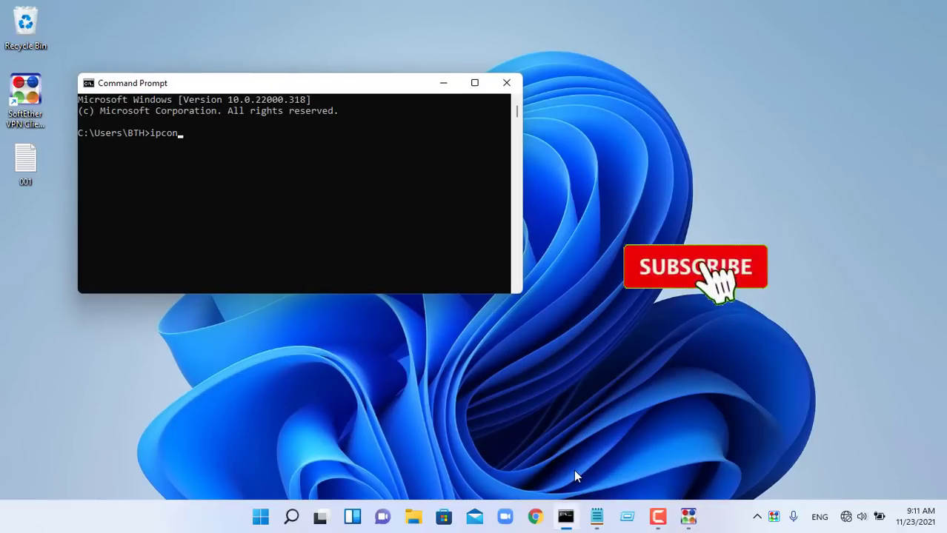
key("Return")
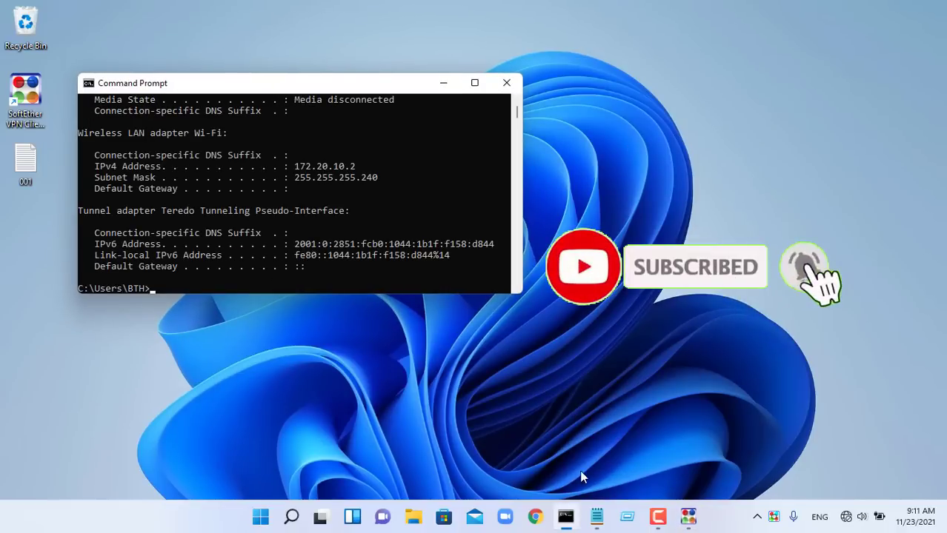
left_click(474, 82)
scroll(299, 133, "up", 8)
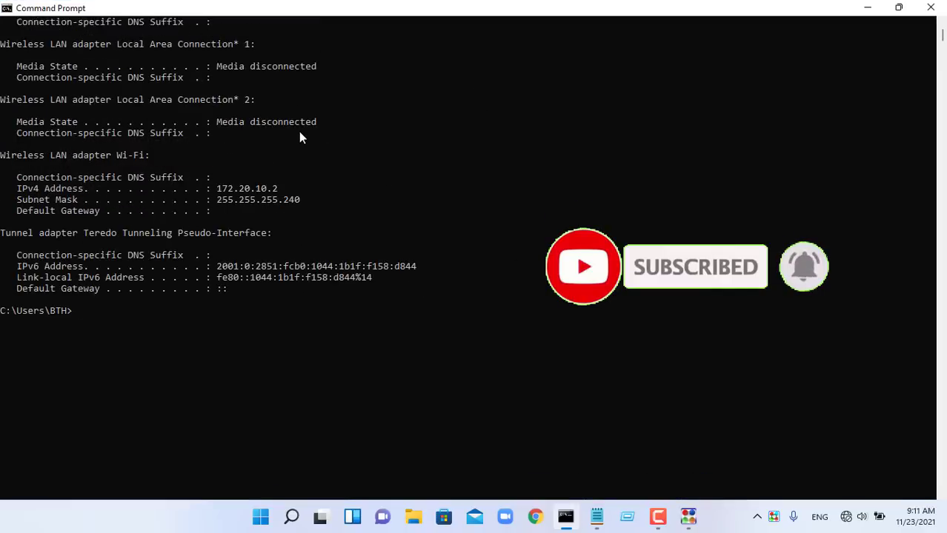
left_click_drag(284, 111, 195, 113)
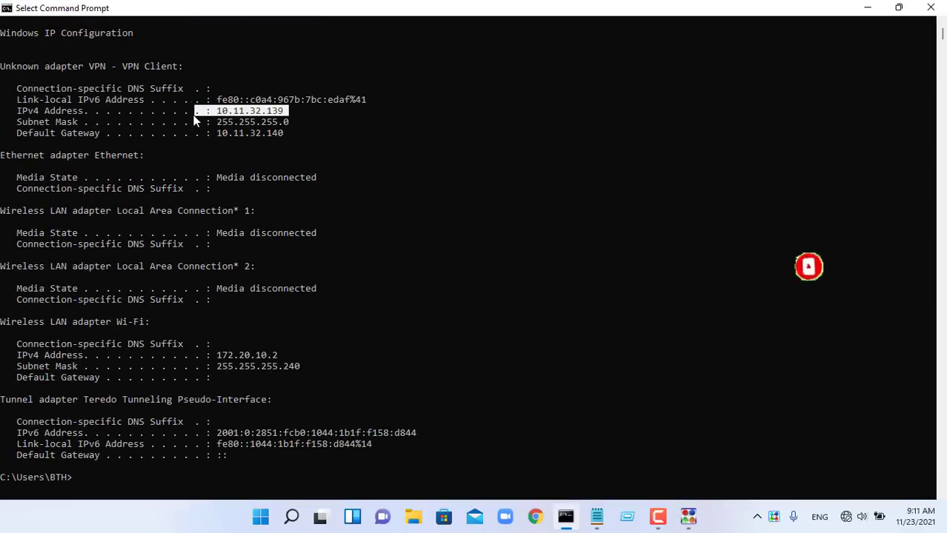
left_click_drag(2, 65, 175, 66)
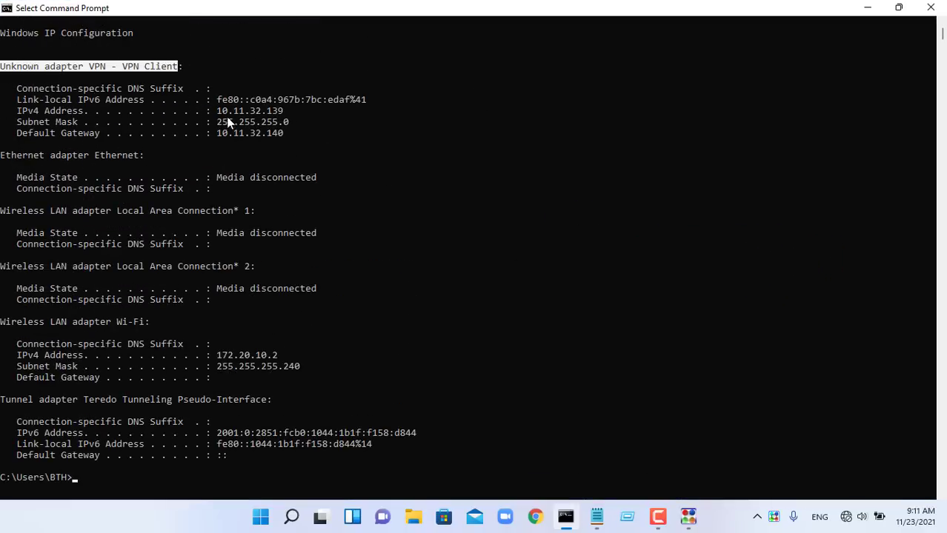